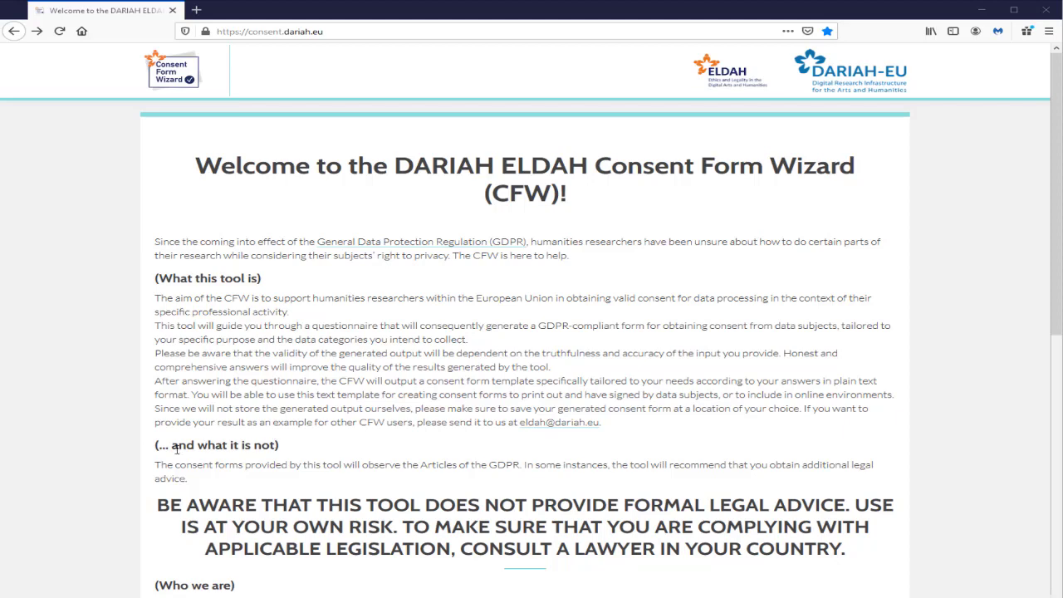
- Enter the Consent Form Wizard from its welcome page and choose gathering data from and/or about living people for research purposes
{"action": "scroll", "coordinate": [144, 466], "scroll_direction": "down", "scroll_amount": 1}
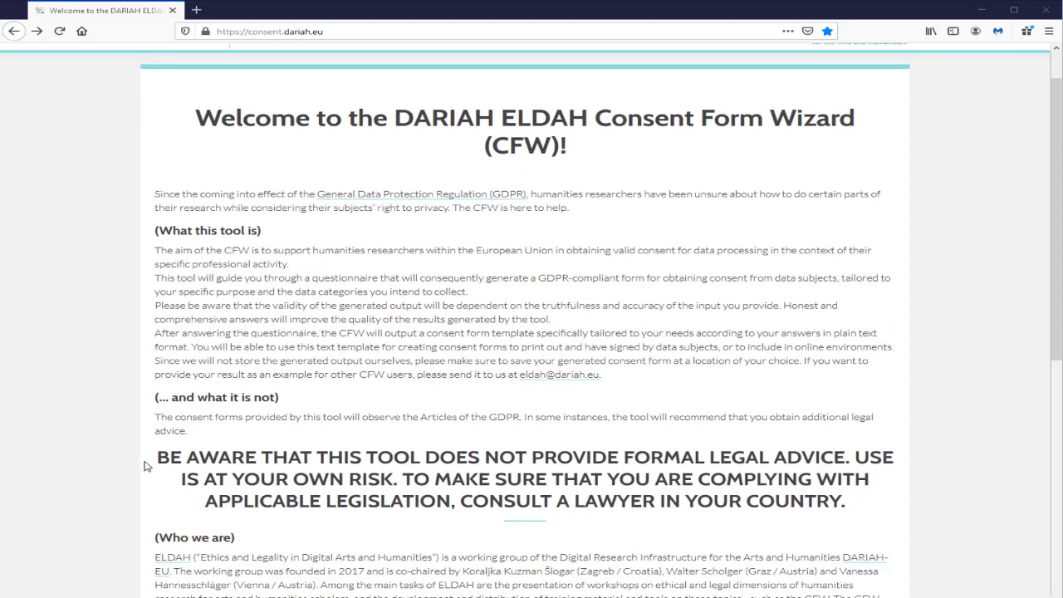
{"action": "scroll", "coordinate": [144, 466], "scroll_direction": "down", "scroll_amount": 1}
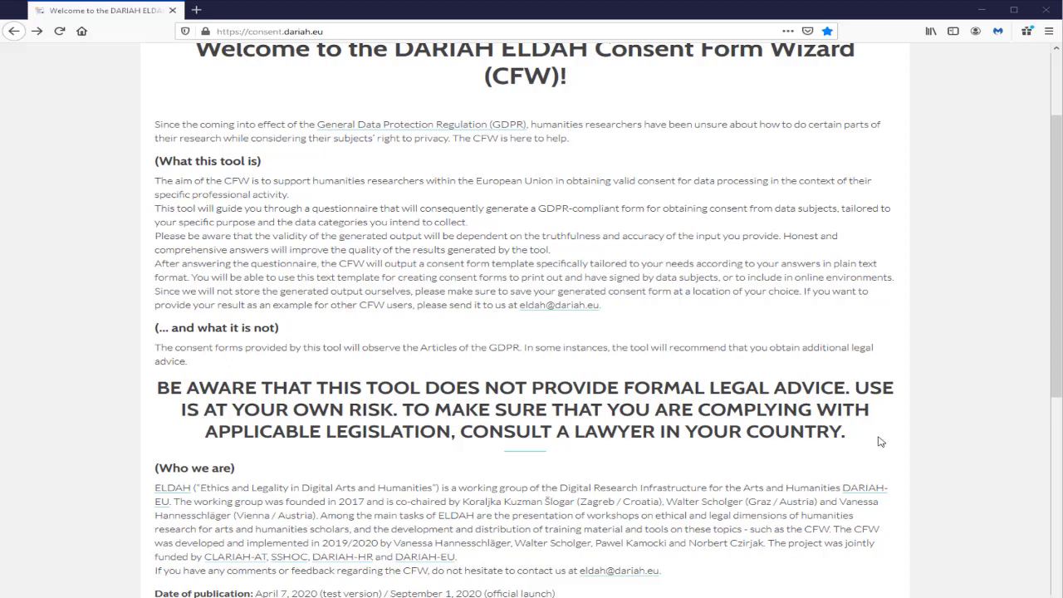
{"action": "scroll", "coordinate": [880, 441], "scroll_direction": "down", "scroll_amount": 4}
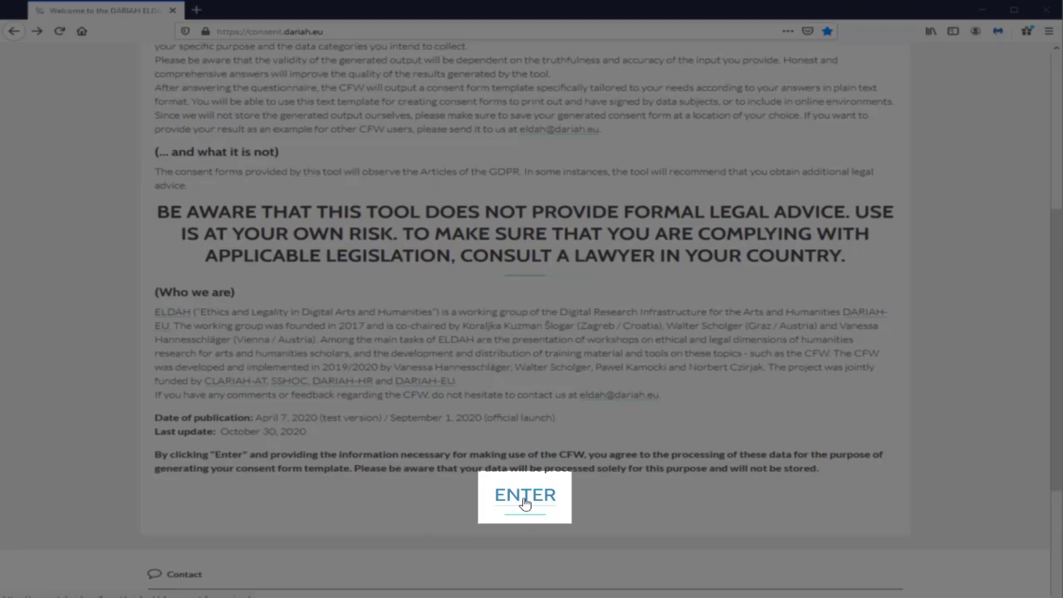
{"action": "left_click", "coordinate": [525, 503]}
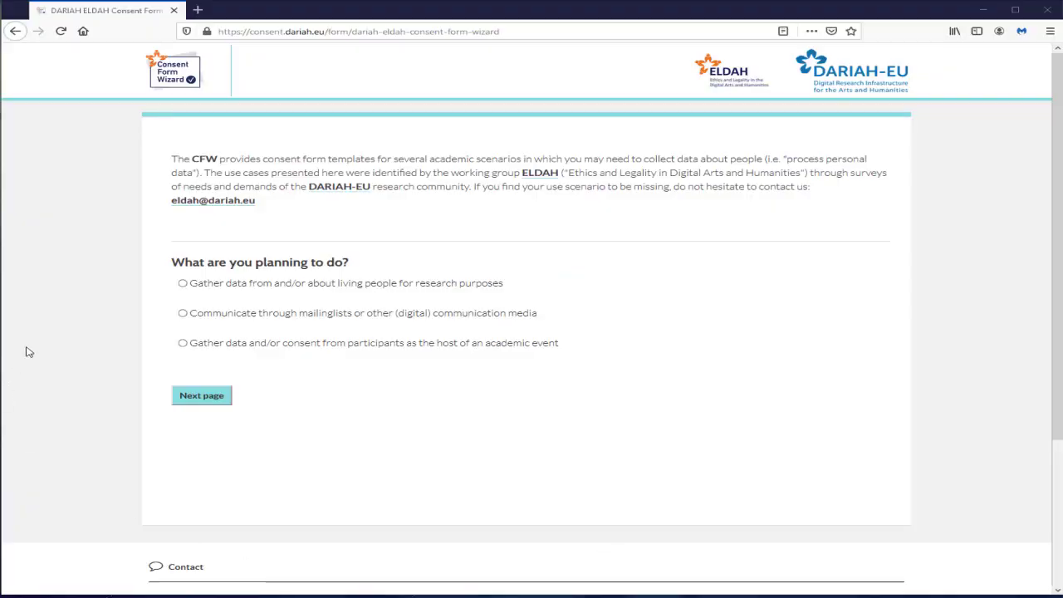
{"action": "left_click", "coordinate": [182, 284]}
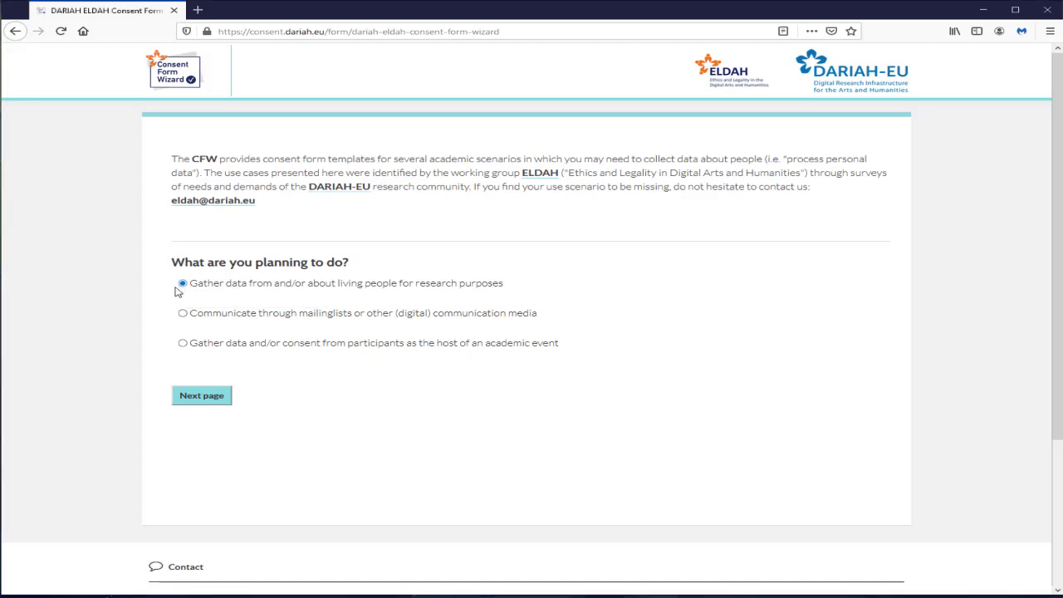
{"action": "left_click", "coordinate": [216, 396]}
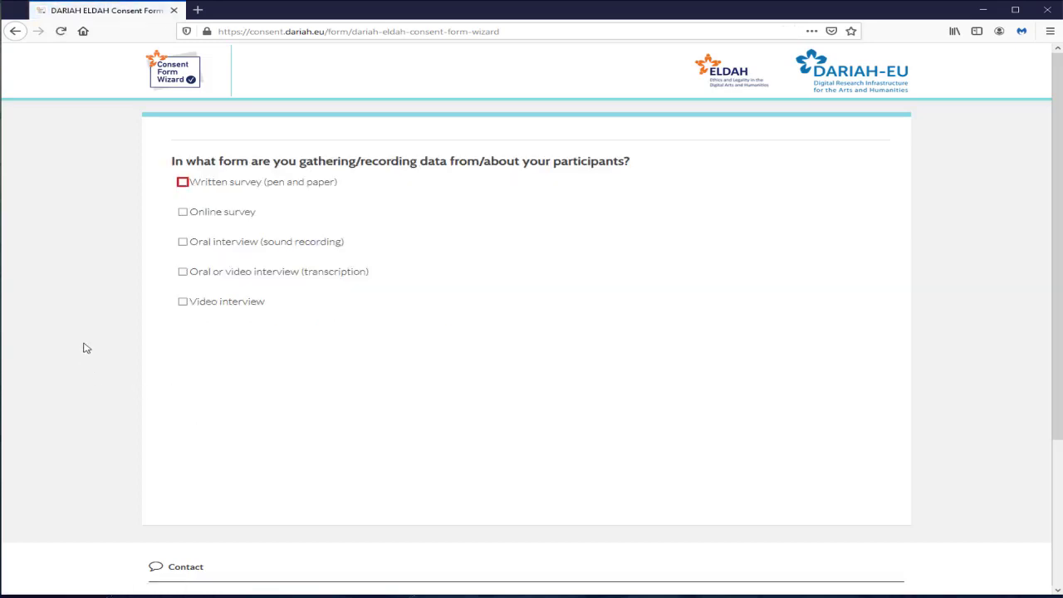
- Mark the data-gathering forms Online survey, Oral interview (sound recording), Oral or video interview (transcription), Video interview and Written survey
{"action": "left_click", "coordinate": [184, 212]}
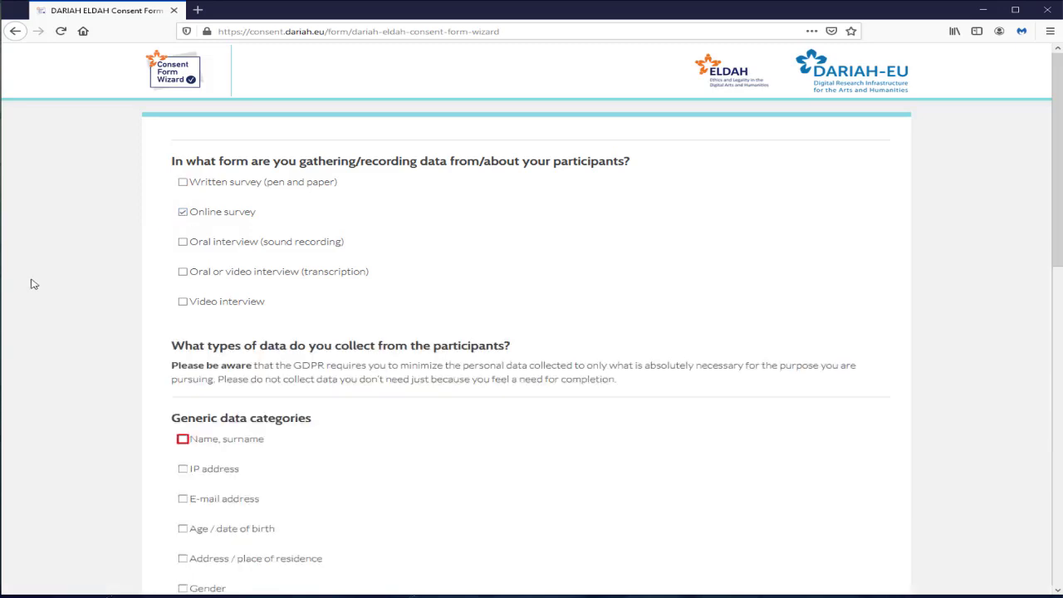
{"action": "left_click", "coordinate": [183, 243]}
{"action": "left_click", "coordinate": [183, 272]}
{"action": "left_click", "coordinate": [184, 302]}
{"action": "left_click", "coordinate": [183, 182]}
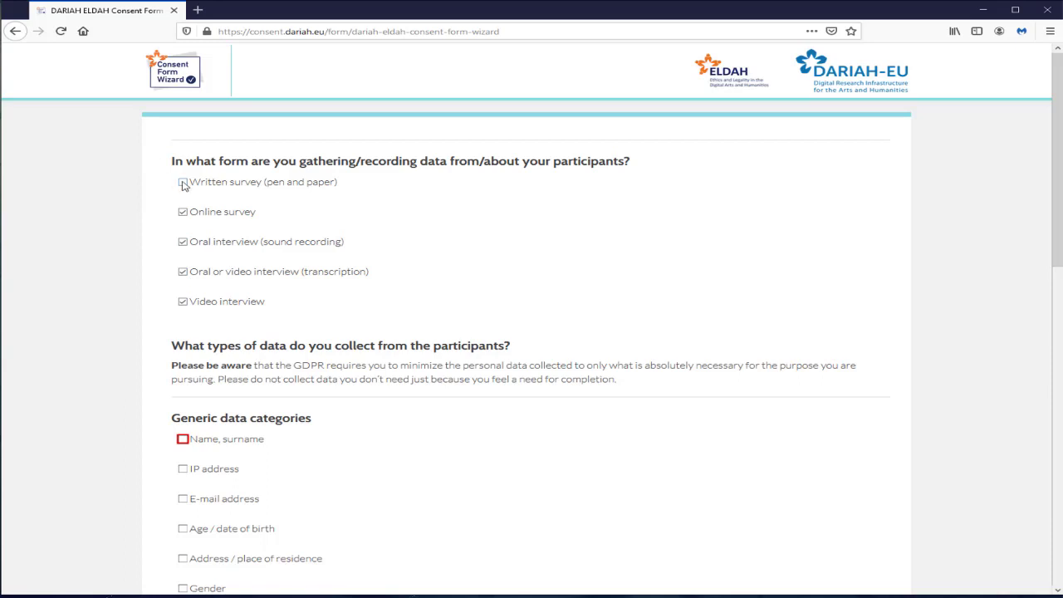
- Deselect Video interview, Oral or video interview (transcription) and Oral interview (sound recording) as data-gathering forms
{"action": "left_click", "coordinate": [184, 302]}
{"action": "left_click", "coordinate": [183, 272]}
{"action": "left_click", "coordinate": [183, 242]}
- Select all nine generic data categories collected from participants, from name and IP address to marital status and affiliation
{"action": "scroll", "coordinate": [135, 484], "scroll_direction": "down", "scroll_amount": 3}
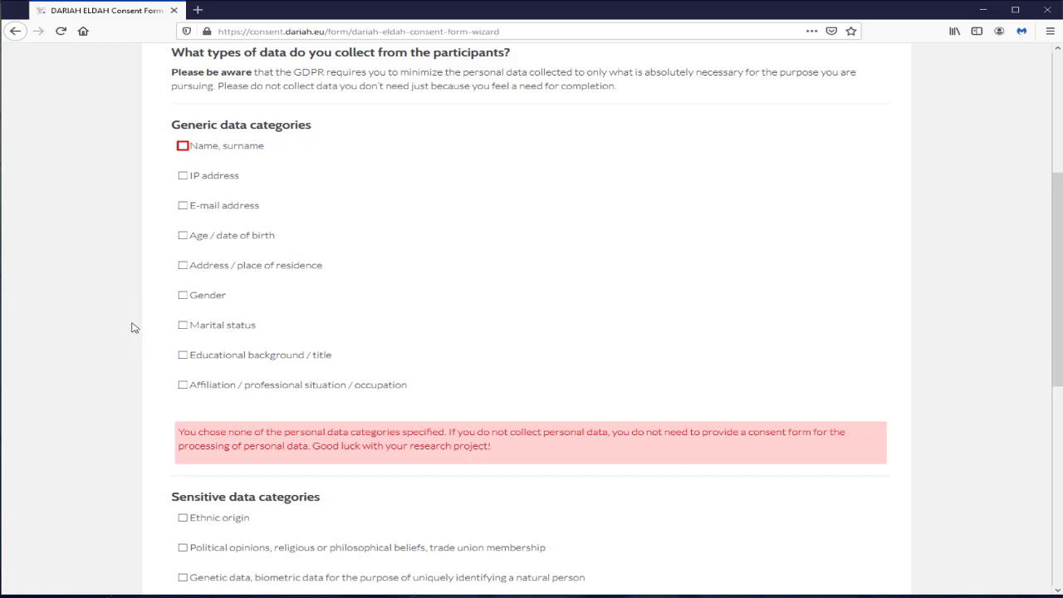
{"action": "left_click", "coordinate": [184, 237]}
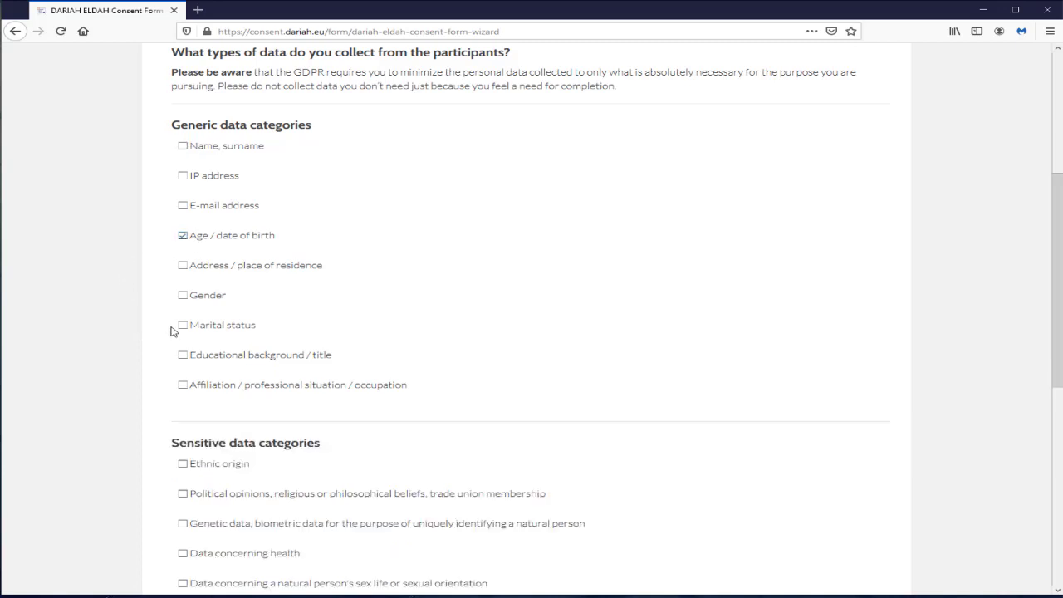
{"action": "left_click", "coordinate": [184, 357]}
{"action": "left_click", "coordinate": [183, 386]}
{"action": "left_click", "coordinate": [183, 147]}
{"action": "left_click", "coordinate": [184, 177]}
{"action": "left_click", "coordinate": [184, 207]}
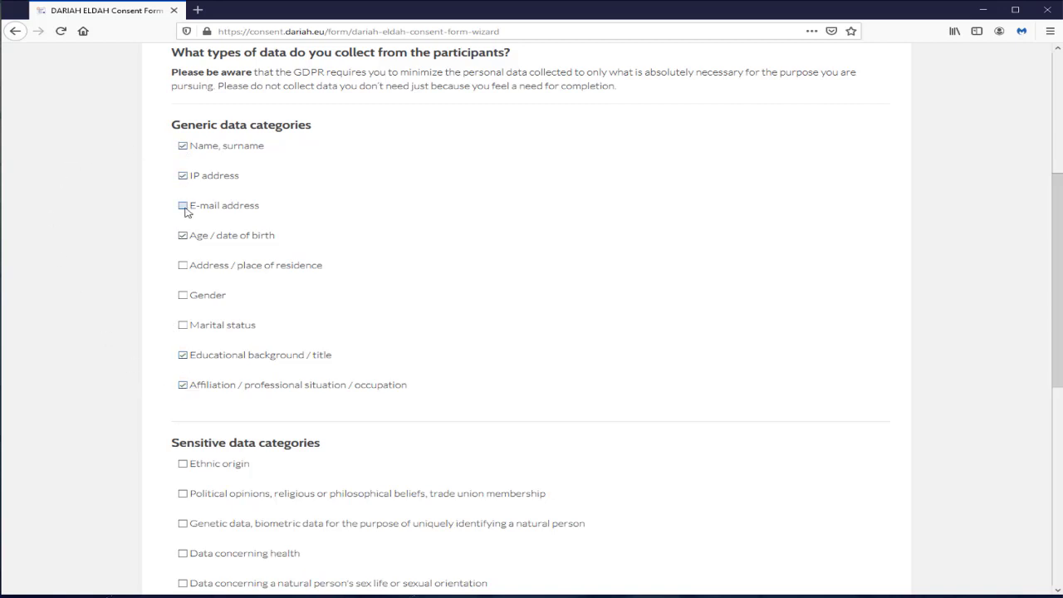
{"action": "left_click", "coordinate": [184, 267]}
{"action": "left_click", "coordinate": [183, 297]}
{"action": "left_click", "coordinate": [183, 327]}
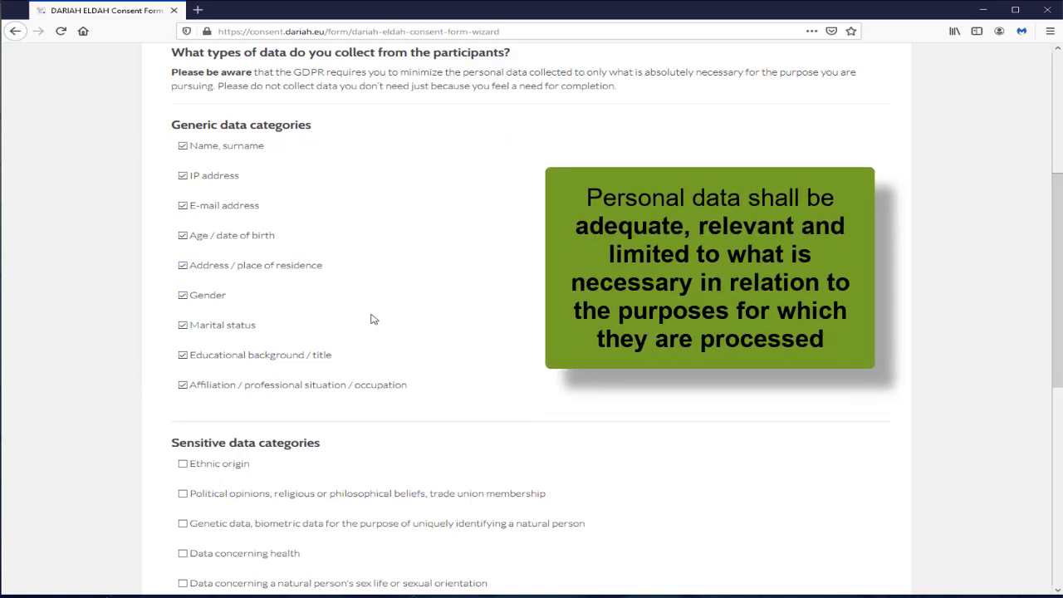
- Deselect the generic data categories Marital status, Gender, Address / place of residence, E-mail address and Name, surname
{"action": "left_click", "coordinate": [183, 326]}
{"action": "left_click", "coordinate": [183, 296]}
{"action": "left_click", "coordinate": [183, 266]}
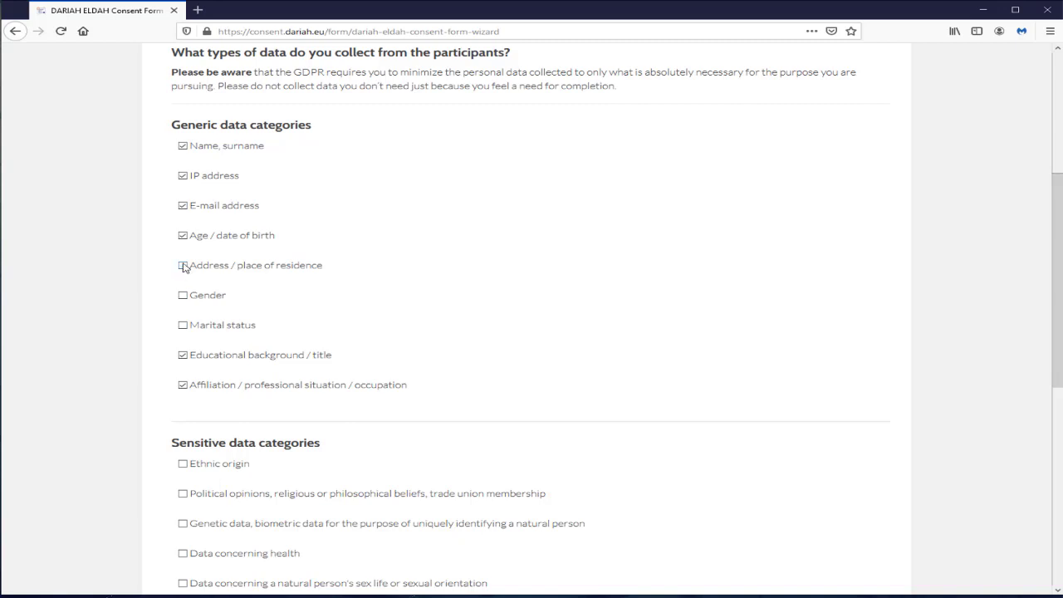
{"action": "left_click", "coordinate": [182, 206]}
{"action": "left_click", "coordinate": [183, 145]}
- Enter "Gewähltes Szenario" as the other type of data collected from participants
{"action": "scroll", "coordinate": [124, 447], "scroll_direction": "down", "scroll_amount": 4}
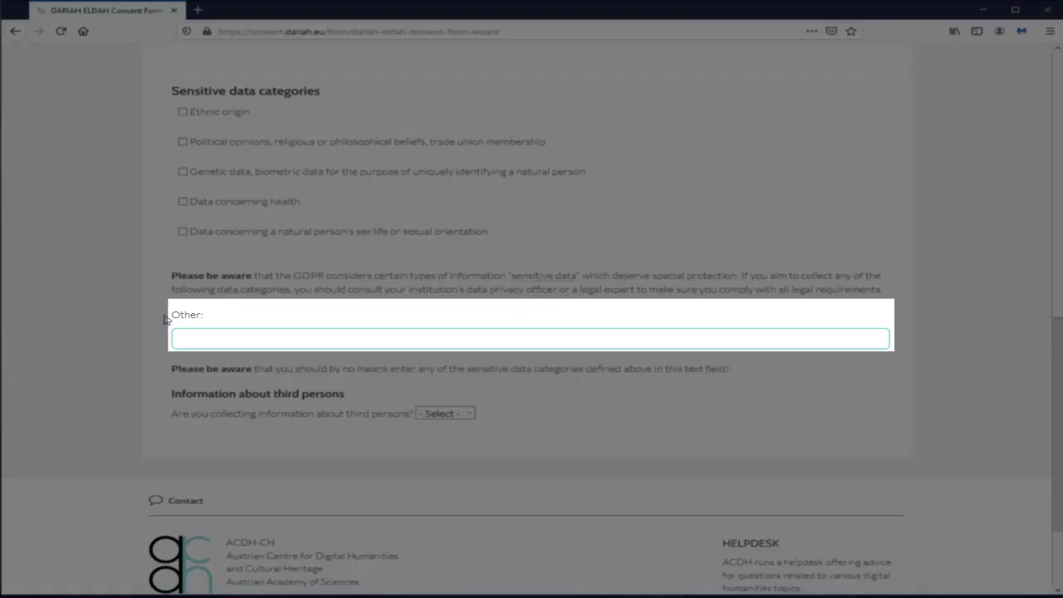
{"action": "left_click", "coordinate": [183, 339]}
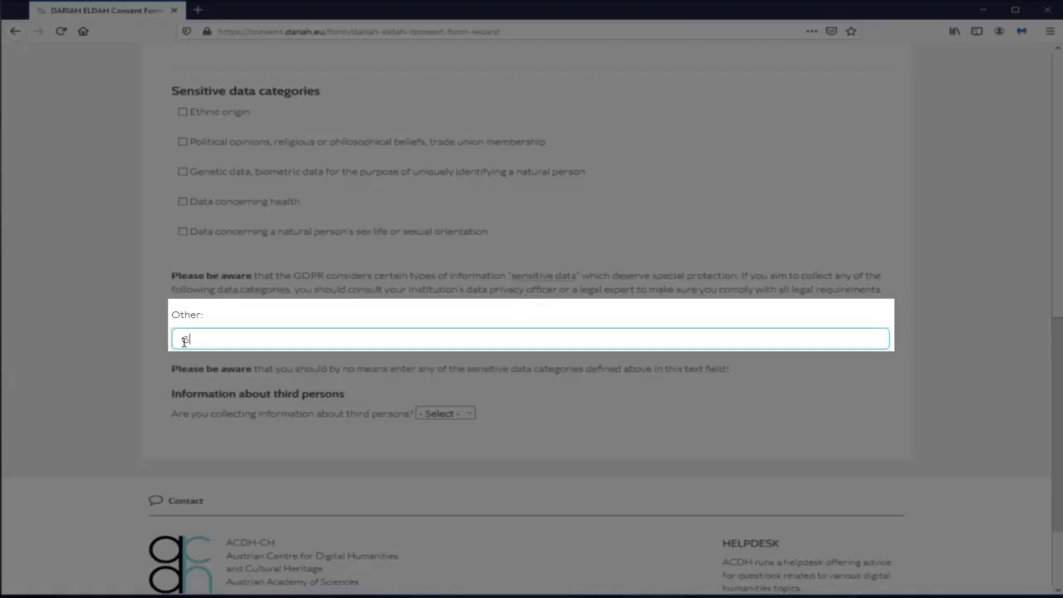
{"action": "type", "text": "Gewähltes Szenario"}
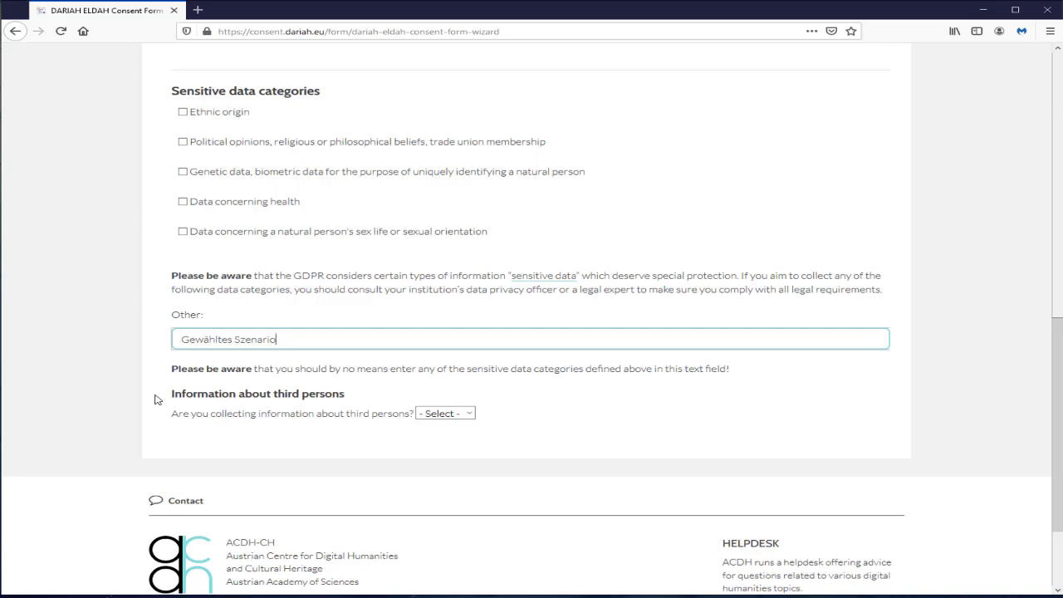
- Answer yes to collecting information about third persons, to their being identifiable and to their still being alive
{"action": "left_click", "coordinate": [470, 414]}
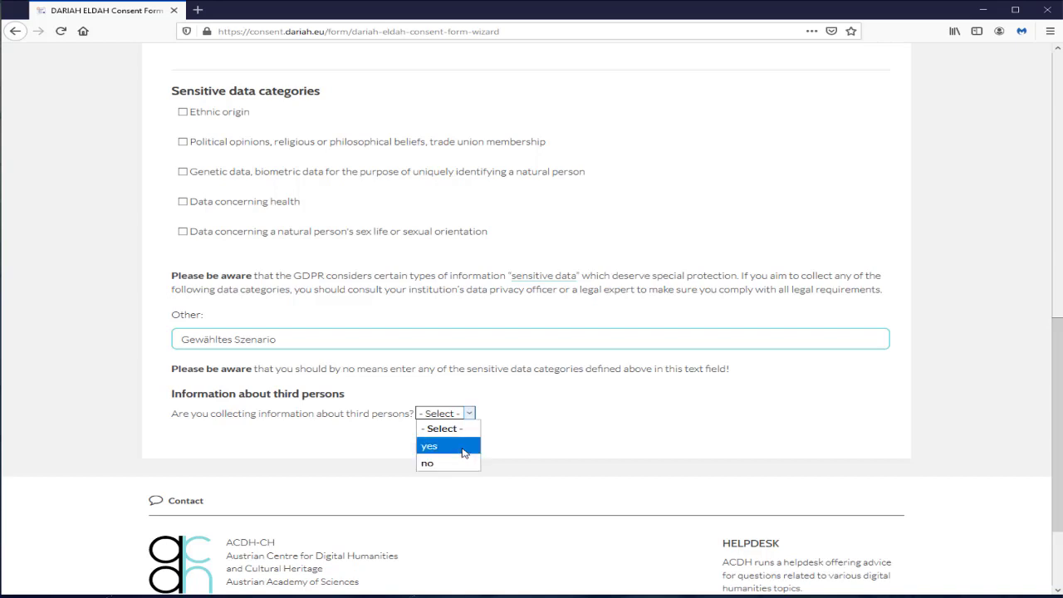
{"action": "left_click", "coordinate": [463, 447]}
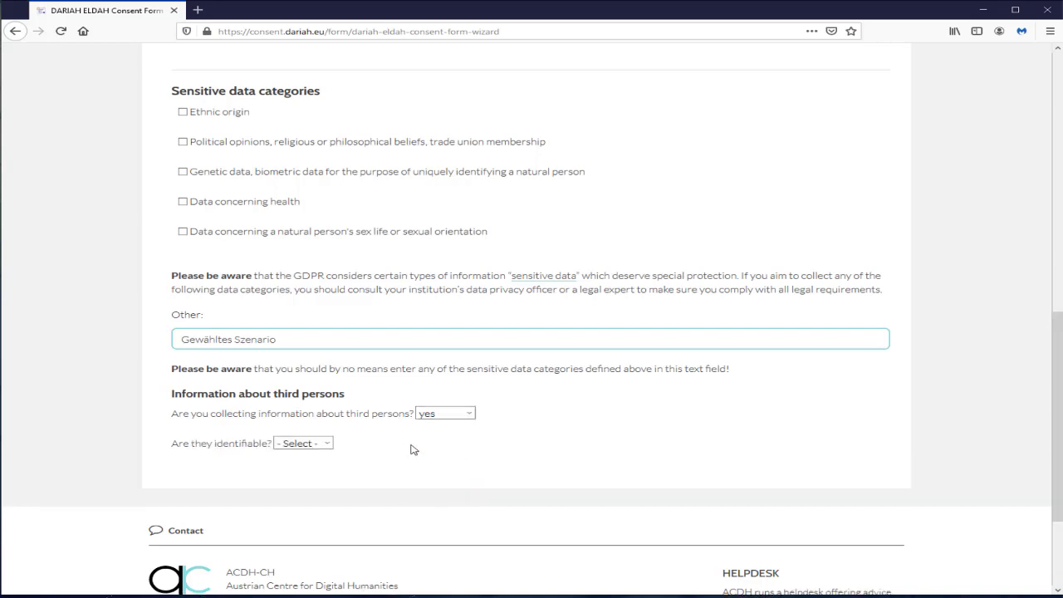
{"action": "left_click", "coordinate": [328, 444]}
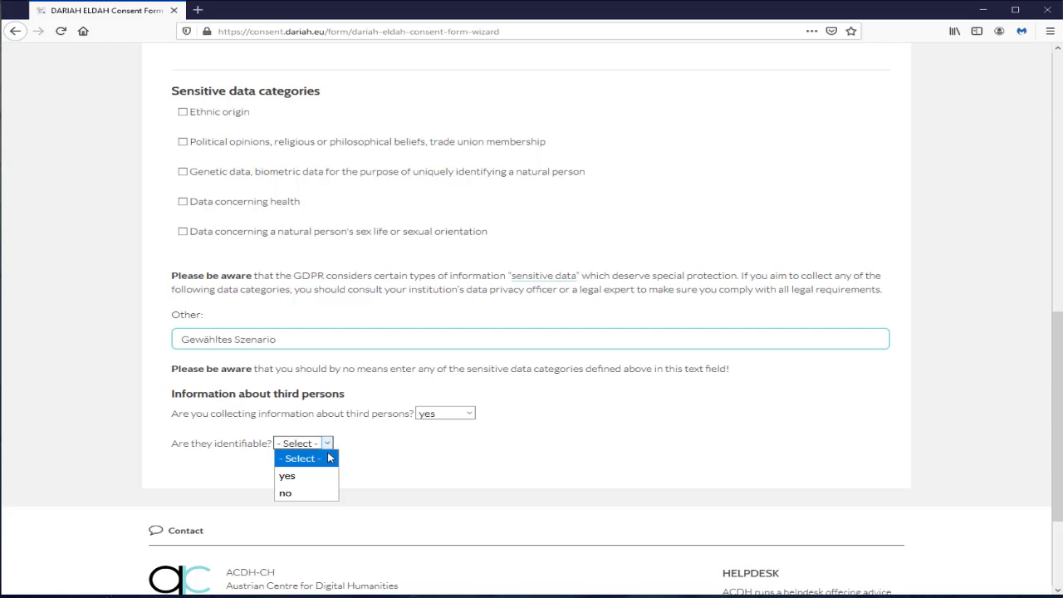
{"action": "left_click", "coordinate": [326, 476]}
{"action": "left_click", "coordinate": [321, 478]}
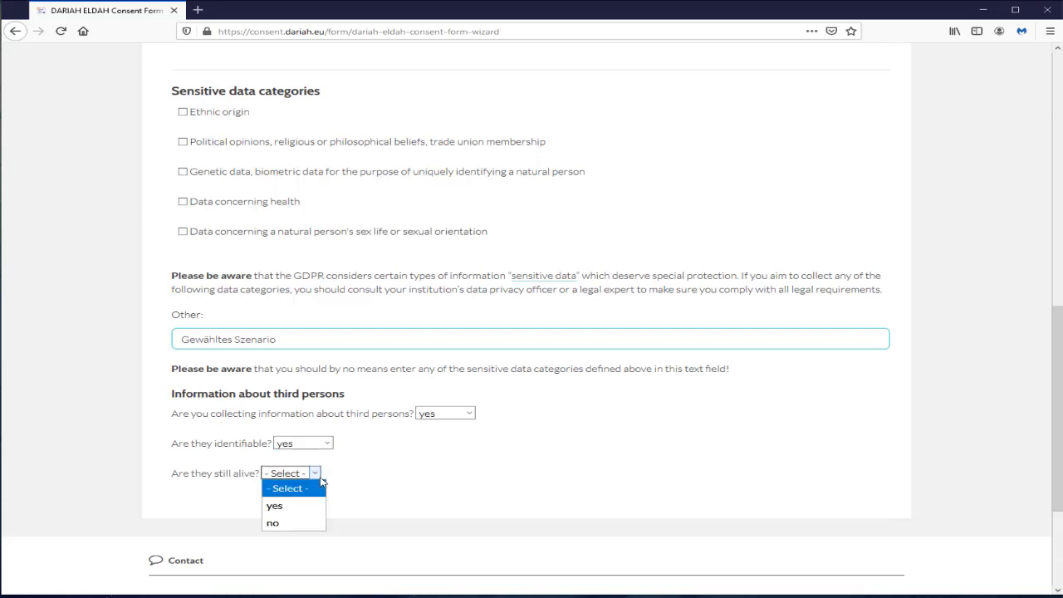
{"action": "left_click", "coordinate": [306, 507]}
- Answer no to the question whether information about third persons is collected
{"action": "scroll", "coordinate": [308, 511], "scroll_direction": "down", "scroll_amount": 2}
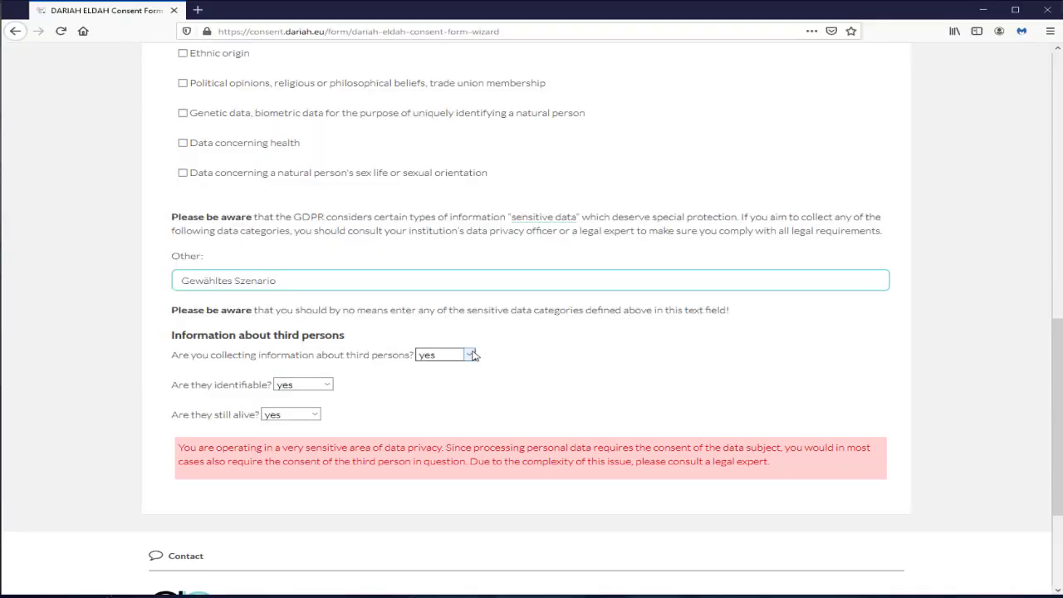
{"action": "left_click", "coordinate": [471, 355]}
{"action": "left_click", "coordinate": [461, 404]}
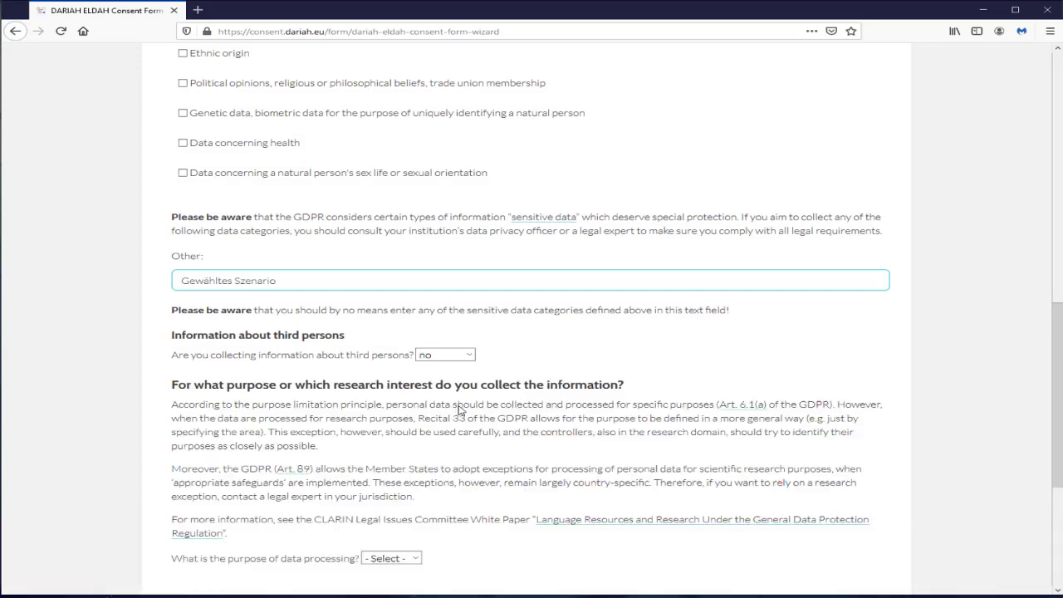
- Set the purpose of data processing to research
{"action": "scroll", "coordinate": [611, 512], "scroll_direction": "down", "scroll_amount": 3}
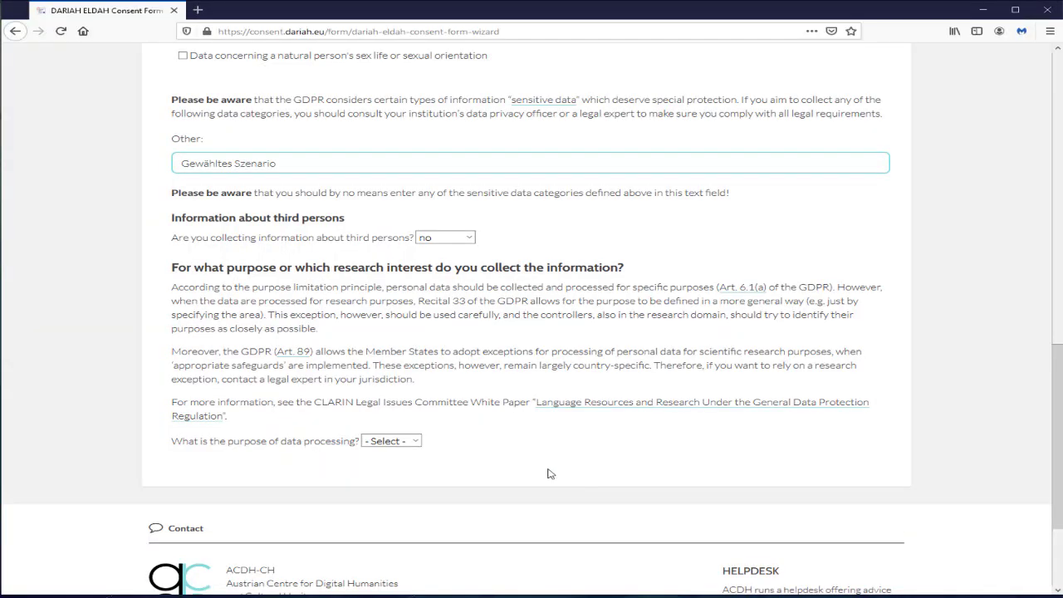
{"action": "left_click", "coordinate": [417, 442]}
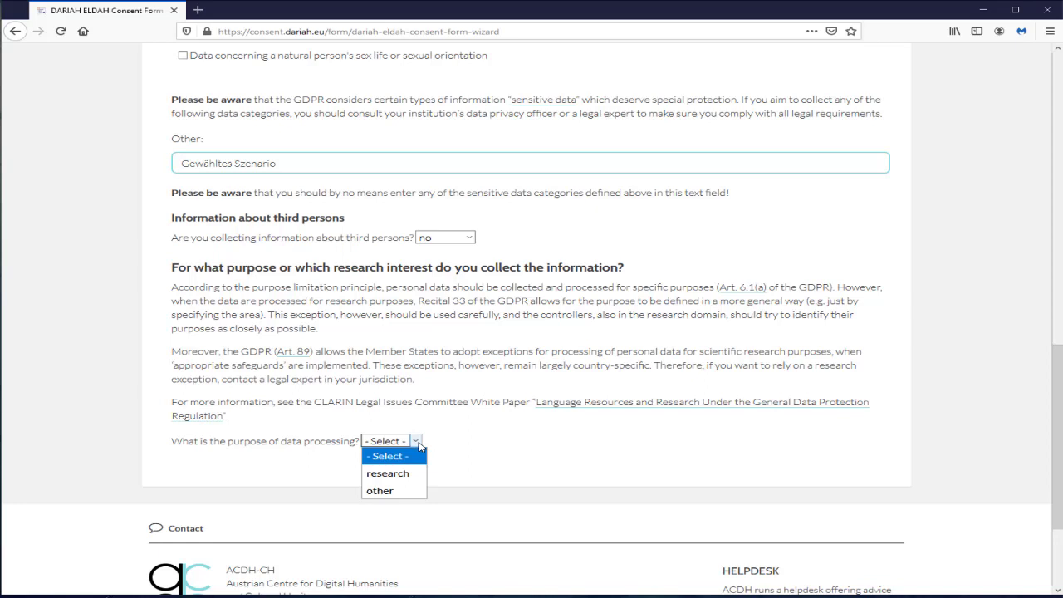
{"action": "left_click", "coordinate": [415, 491]}
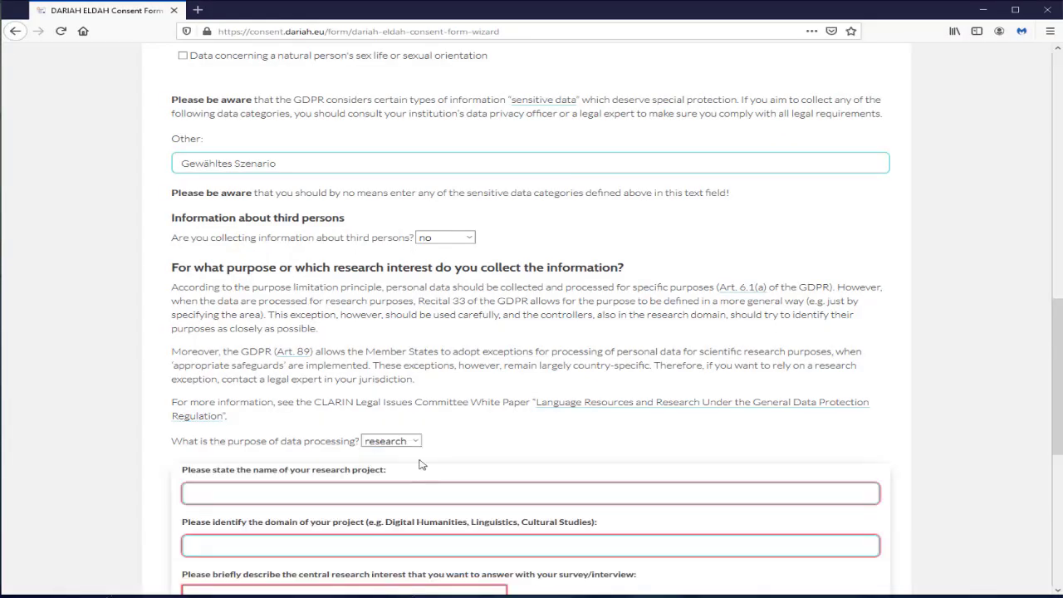
- Name the research project "CFW in use" and give its domain as Digital Humanities
{"action": "scroll", "coordinate": [897, 493], "scroll_direction": "down", "scroll_amount": 2}
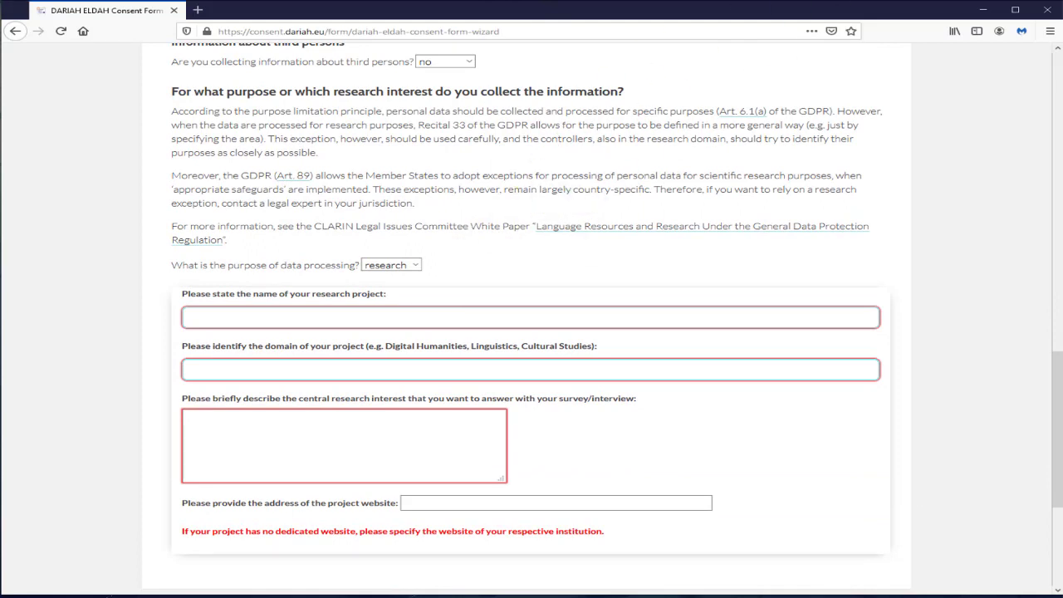
{"action": "left_click", "coordinate": [309, 317]}
{"action": "type", "text": "CFW in use"}
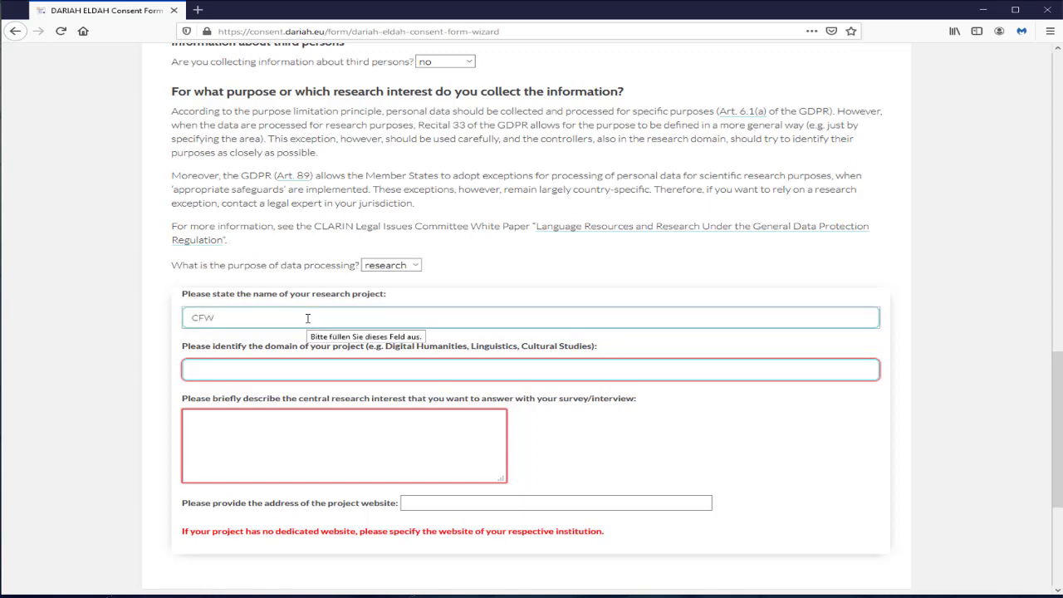
{"action": "type", "text": "Di"}
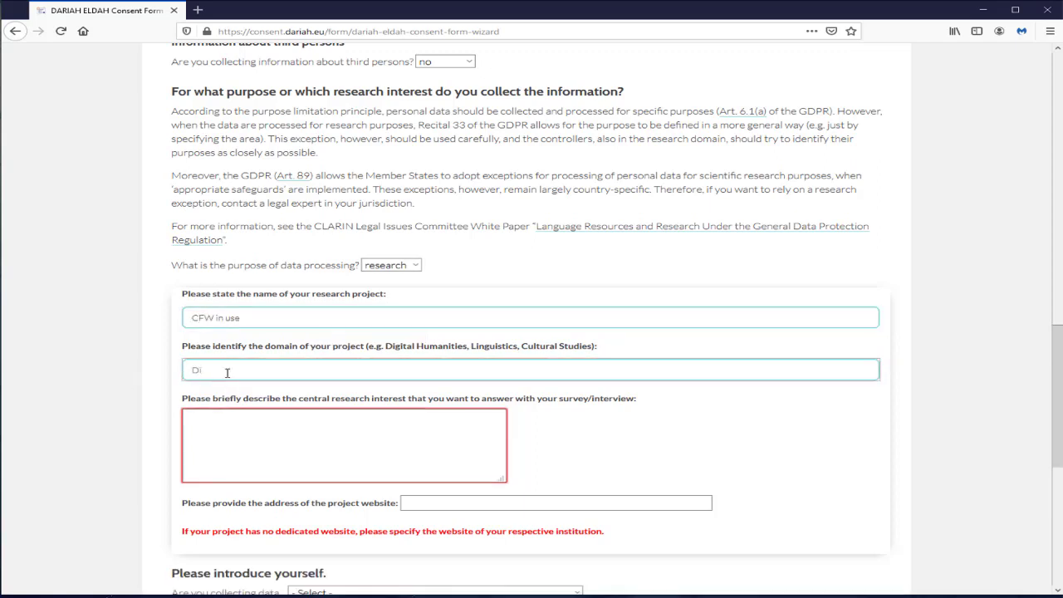
{"action": "type", "text": "gital Humanities"}
{"action": "left_click", "coordinate": [210, 431]}
{"action": "type", "text": "Lorem ipsum."}
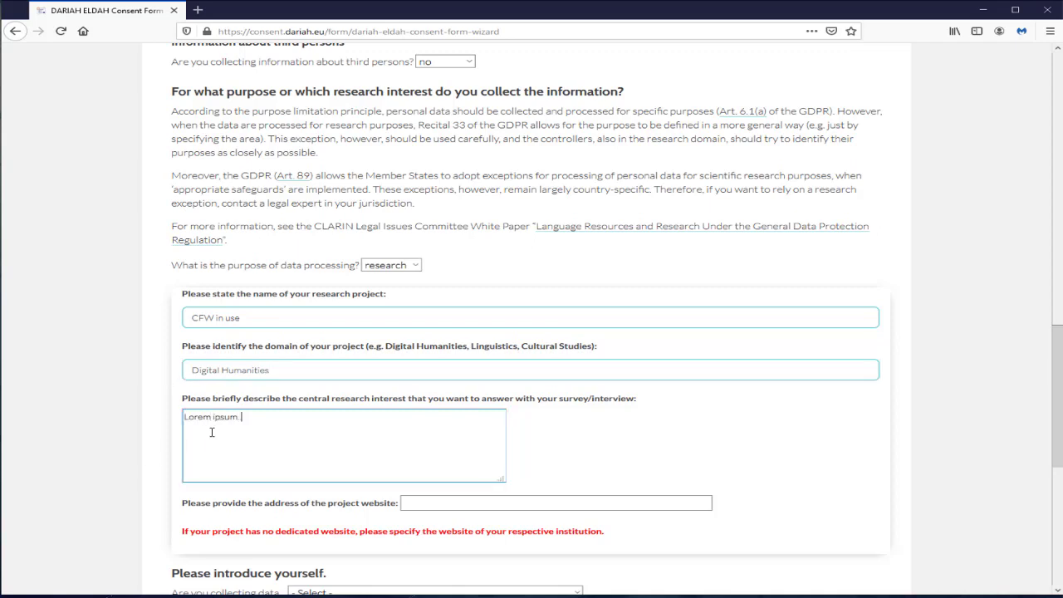
{"action": "left_click", "coordinate": [436, 503]}
{"action": "type", "text": "https://"}
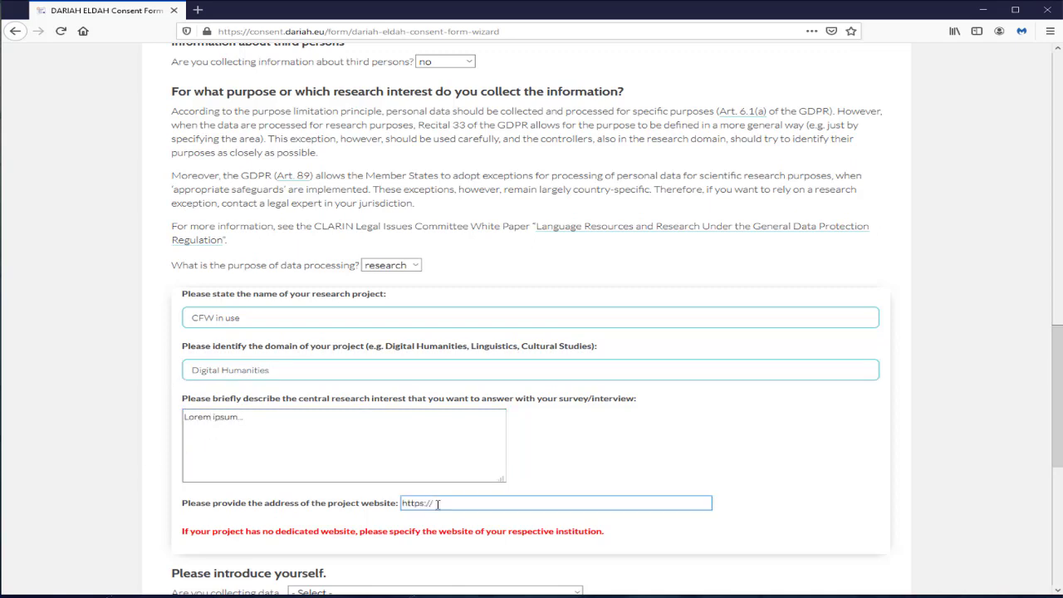
{"action": "type", "text": "www.uni-graz.at"}
{"action": "left_click", "coordinate": [248, 549]}
- Declare data collection on behalf of a research institution and fill in the name, institution, contact and Data Protection Officer details
{"action": "scroll", "coordinate": [247, 549], "scroll_direction": "down", "scroll_amount": 3}
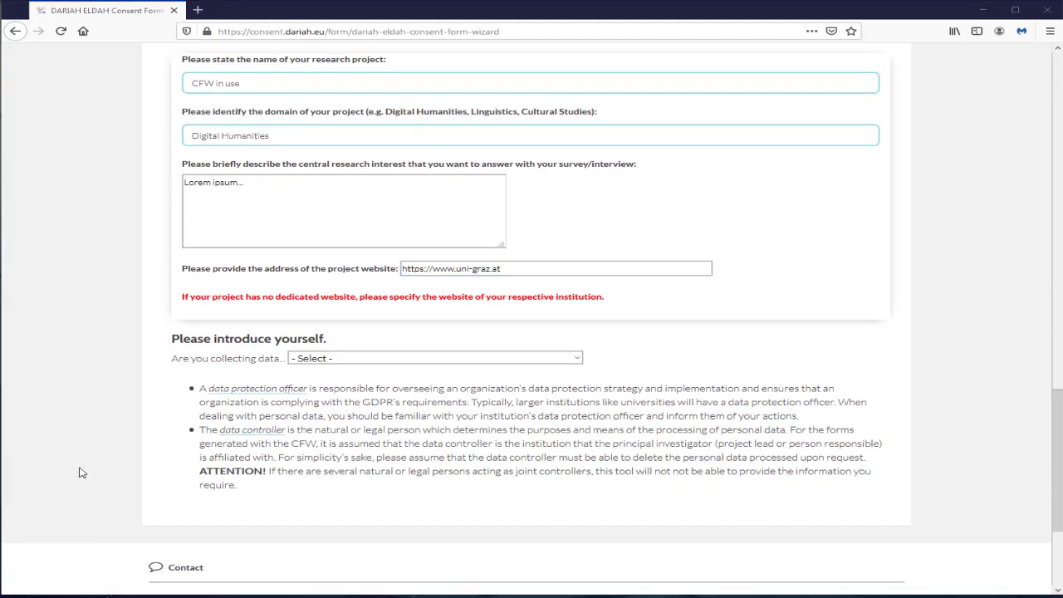
{"action": "left_click", "coordinate": [577, 359]}
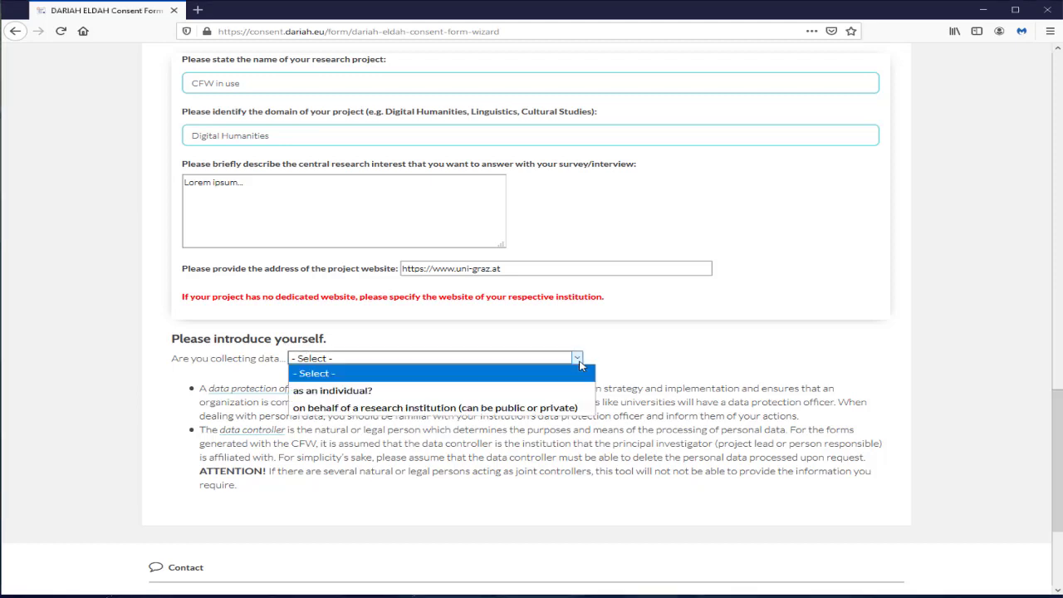
{"action": "left_click", "coordinate": [579, 408]}
{"action": "left_click", "coordinate": [287, 412]}
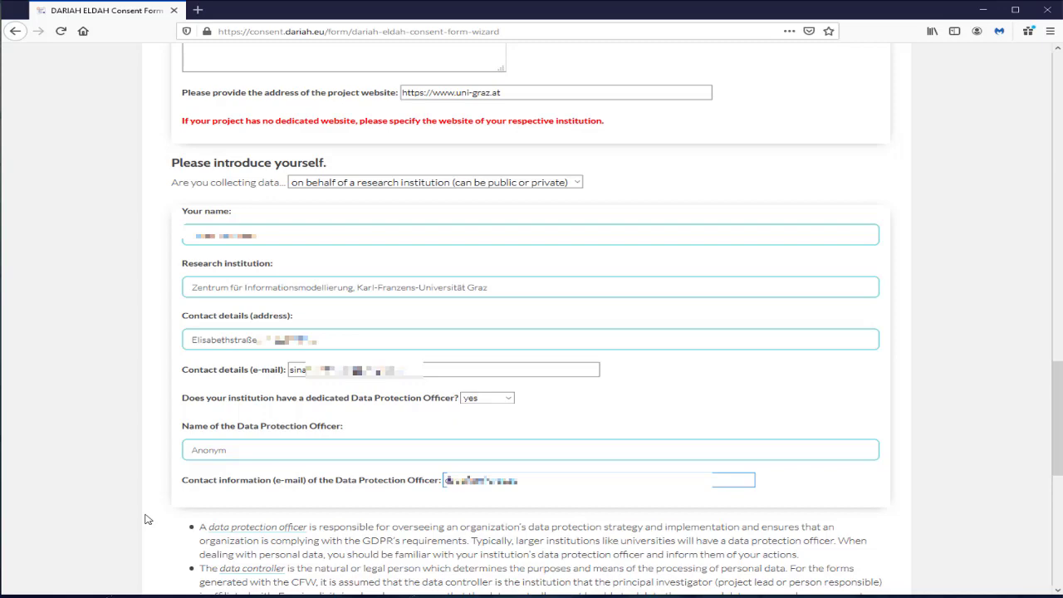
- Try a retention period until the end of the funding period or research project, with 23.02.2022 as the date
{"action": "scroll", "coordinate": [954, 450], "scroll_direction": "down", "scroll_amount": 5}
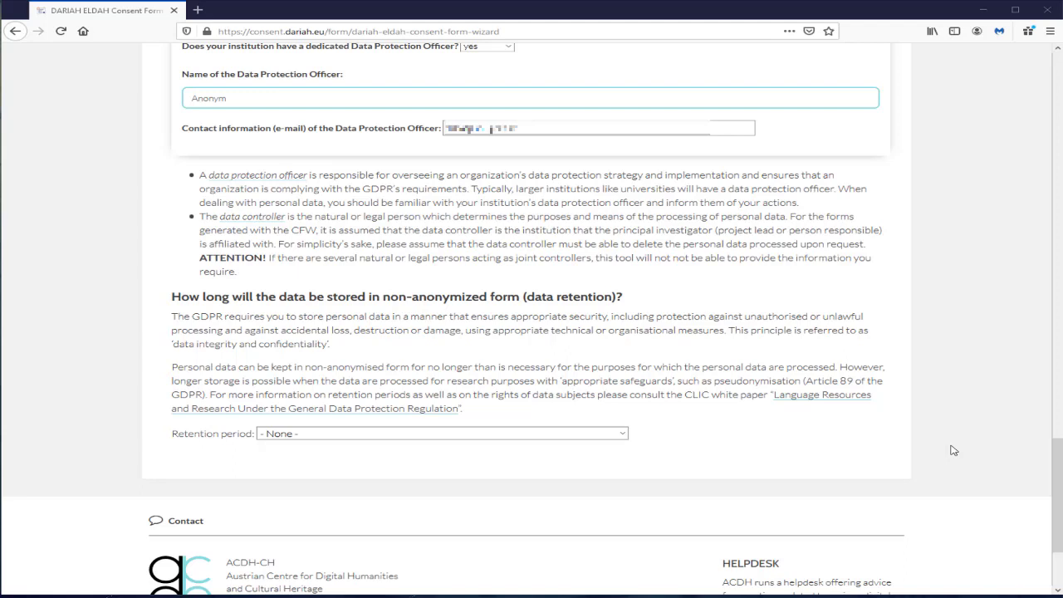
{"action": "left_click", "coordinate": [621, 436]}
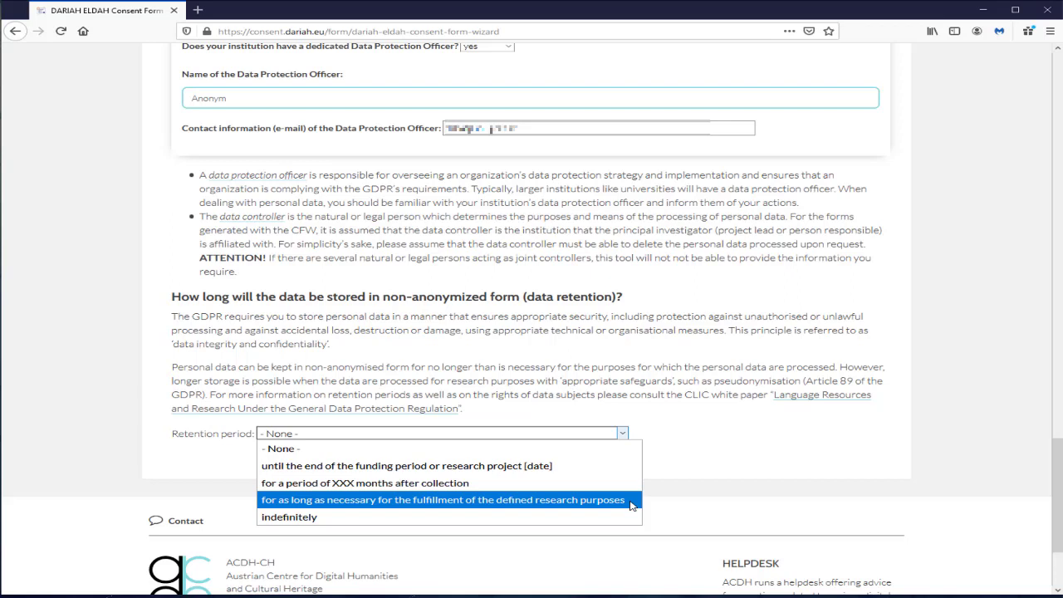
{"action": "left_click", "coordinate": [623, 466]}
{"action": "left_click", "coordinate": [583, 482]}
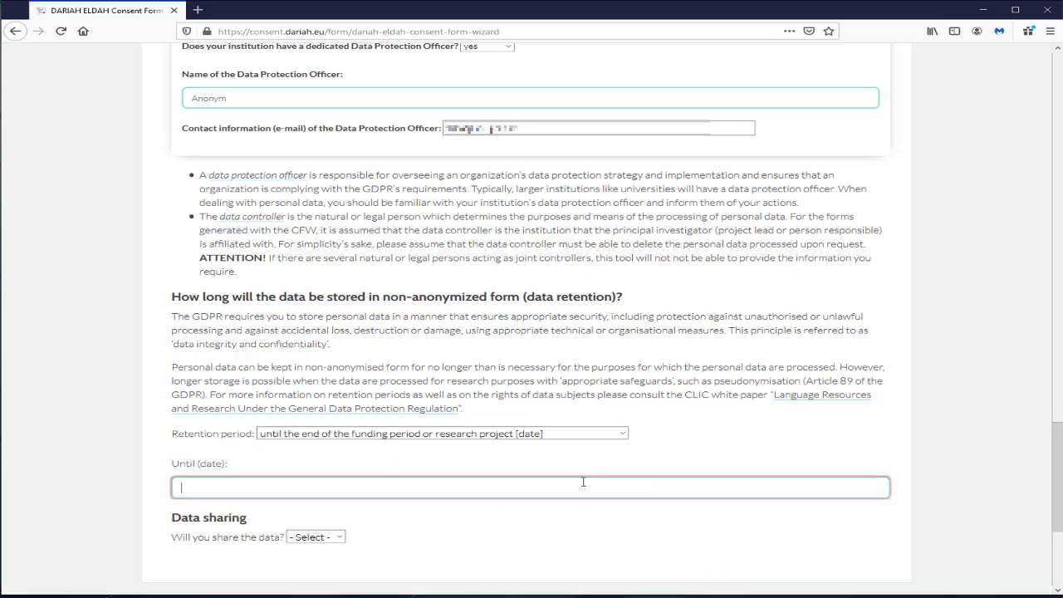
{"action": "type", "text": "23."}
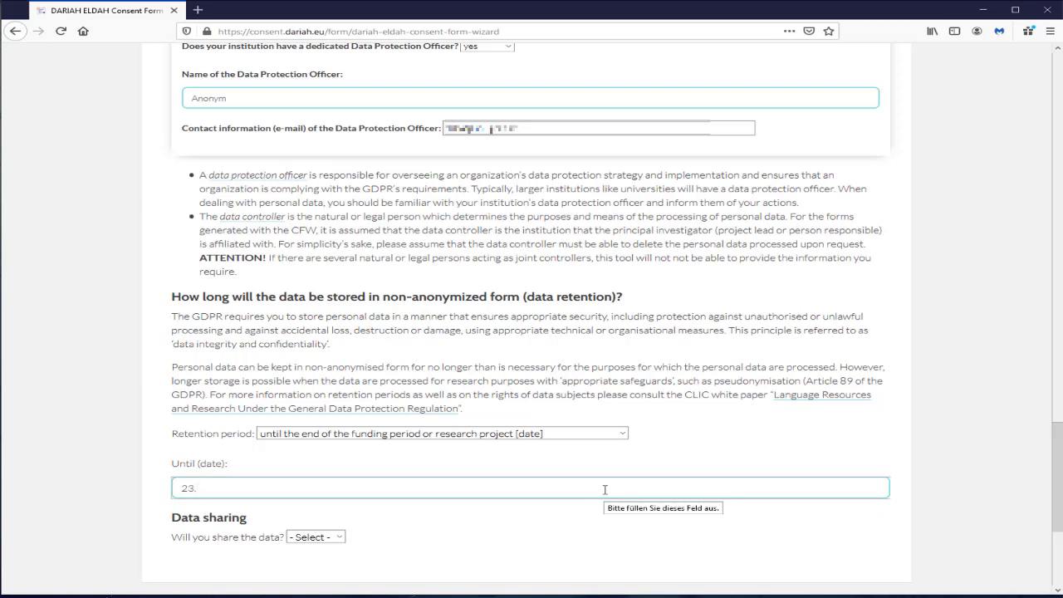
{"action": "type", "text": "02.2022"}
- Try a retention period of 10 months after collection
{"action": "left_click", "coordinate": [623, 434]}
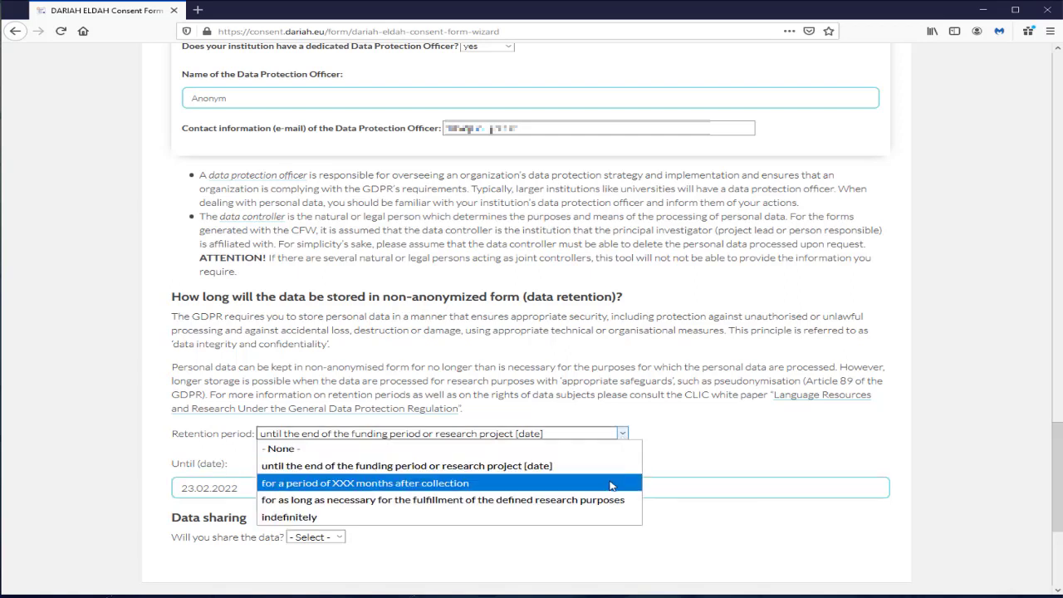
{"action": "left_click", "coordinate": [611, 484]}
{"action": "left_click", "coordinate": [605, 485]}
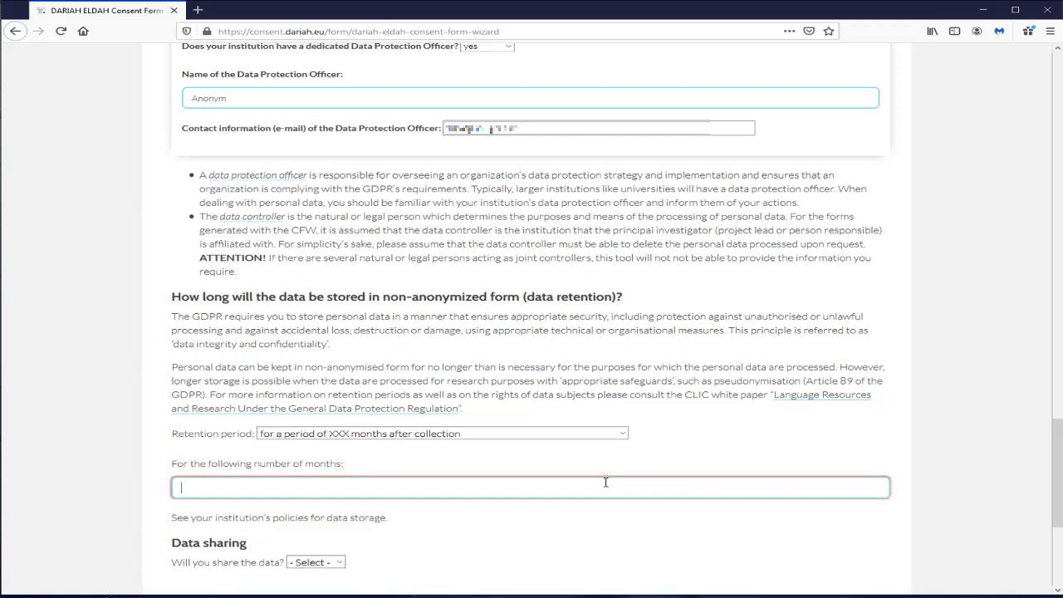
{"action": "type", "text": "10"}
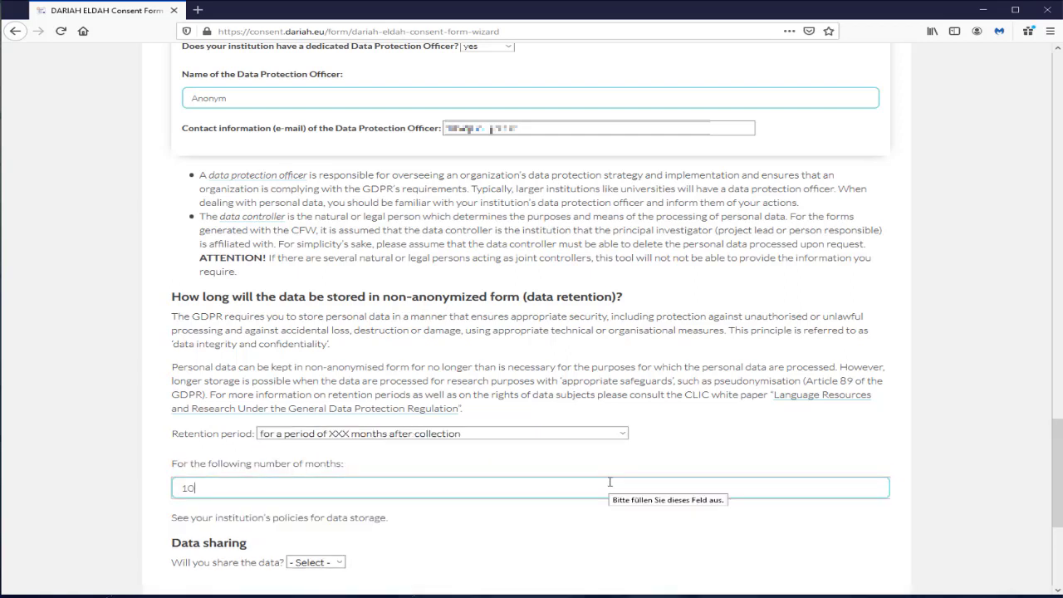
- Try indefinite retention, and settle on "for as long as necessary for the fulfillment of the defined research purposes"
{"action": "left_click", "coordinate": [623, 433]}
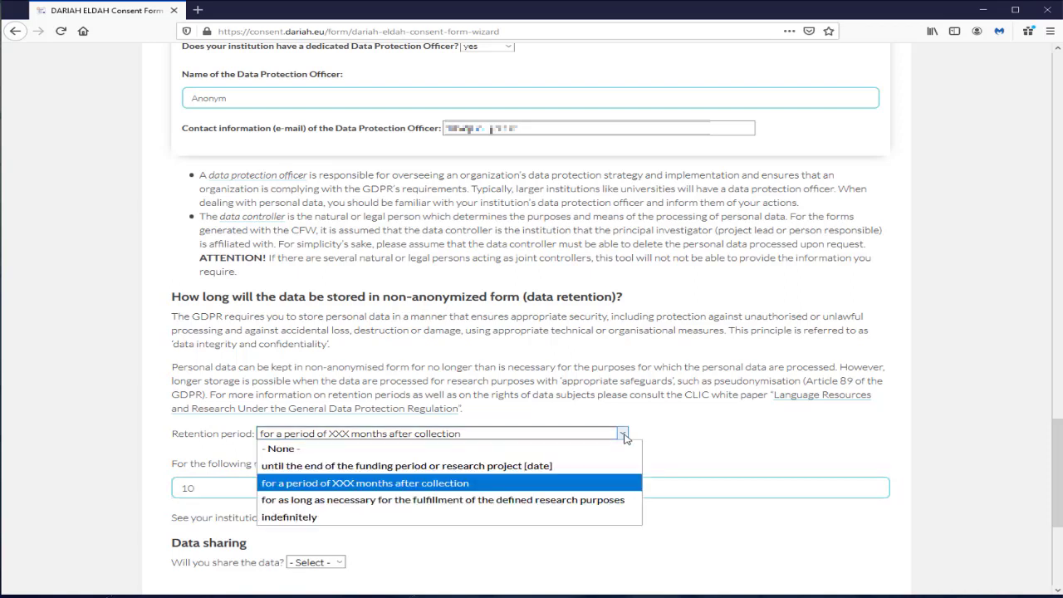
{"action": "left_click", "coordinate": [626, 517]}
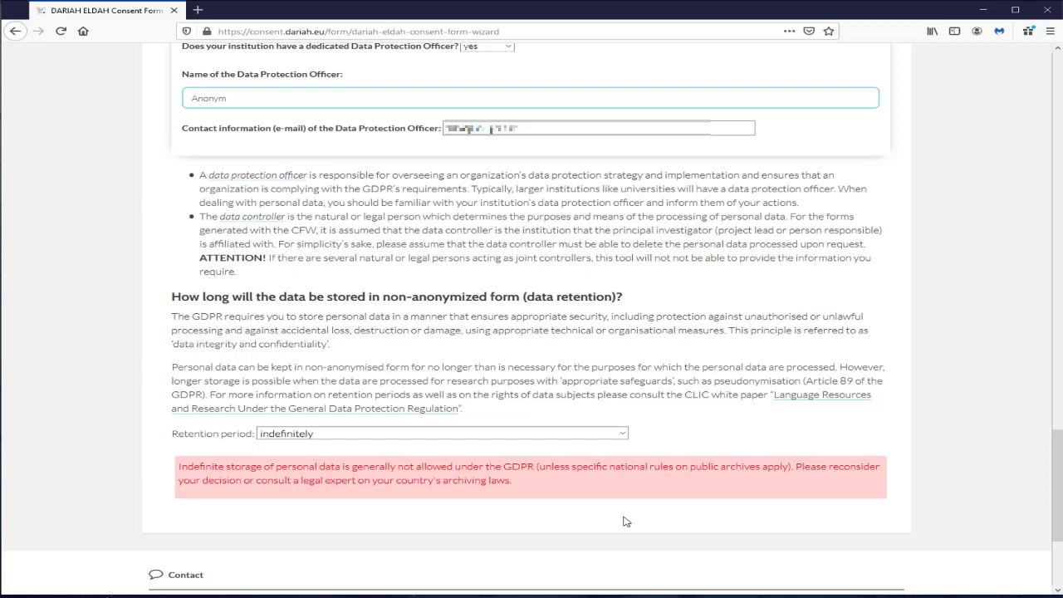
{"action": "left_click", "coordinate": [621, 434]}
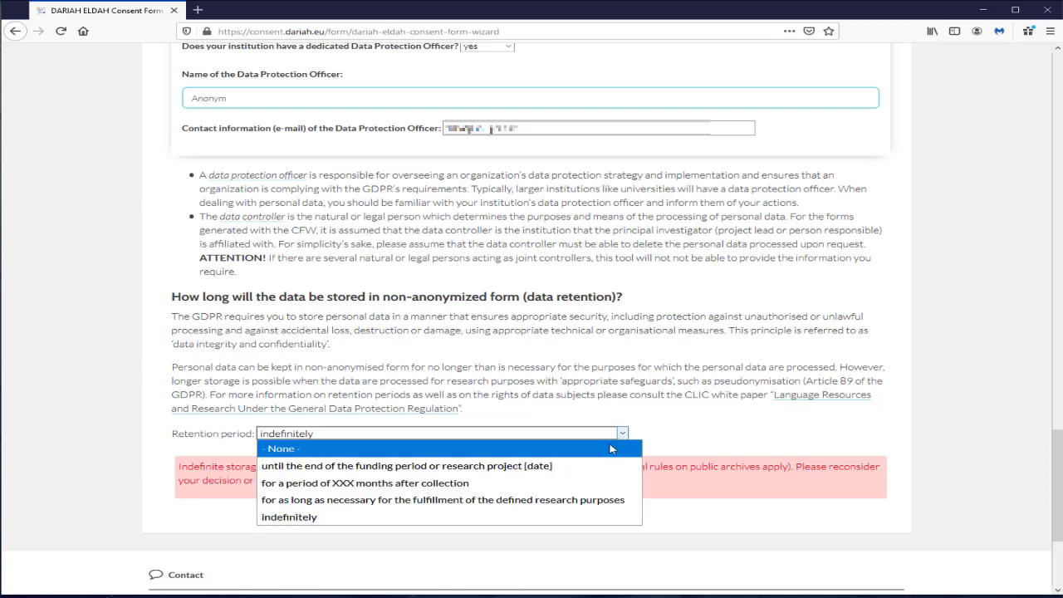
{"action": "left_click", "coordinate": [593, 502]}
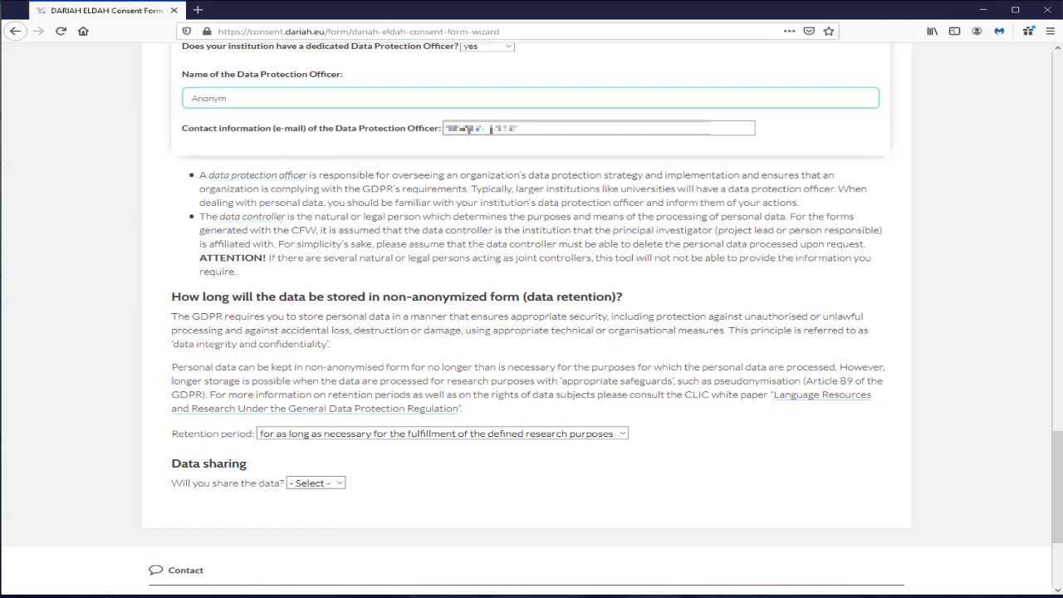
- State that the data will be shared and choose "Yes, I will anonymize the data" for its treatment before sharing
{"action": "left_click", "coordinate": [337, 483]}
{"action": "left_click", "coordinate": [332, 515]}
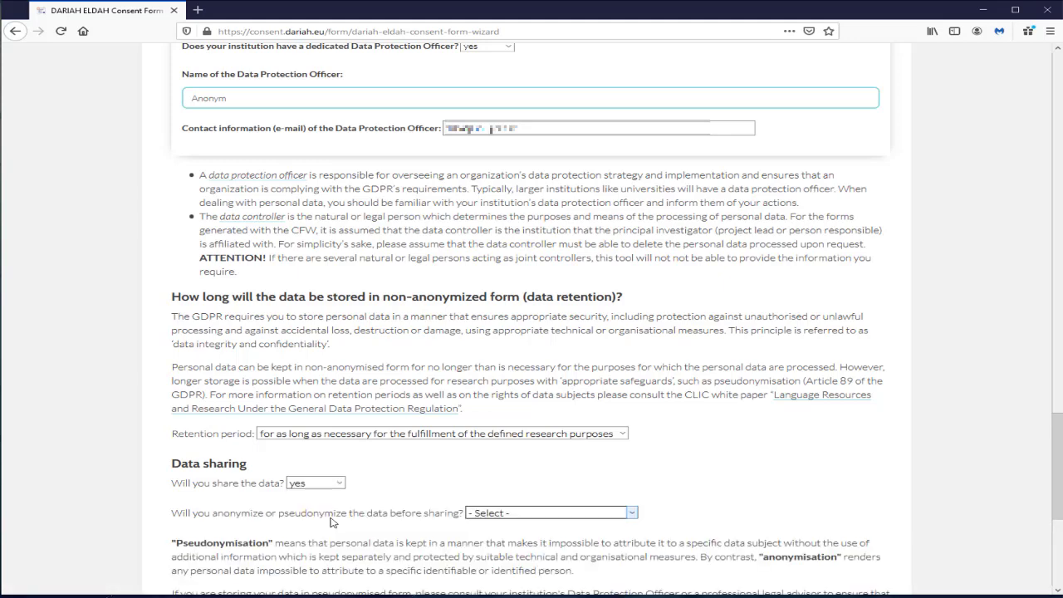
{"action": "scroll", "coordinate": [623, 438], "scroll_direction": "down", "scroll_amount": 3}
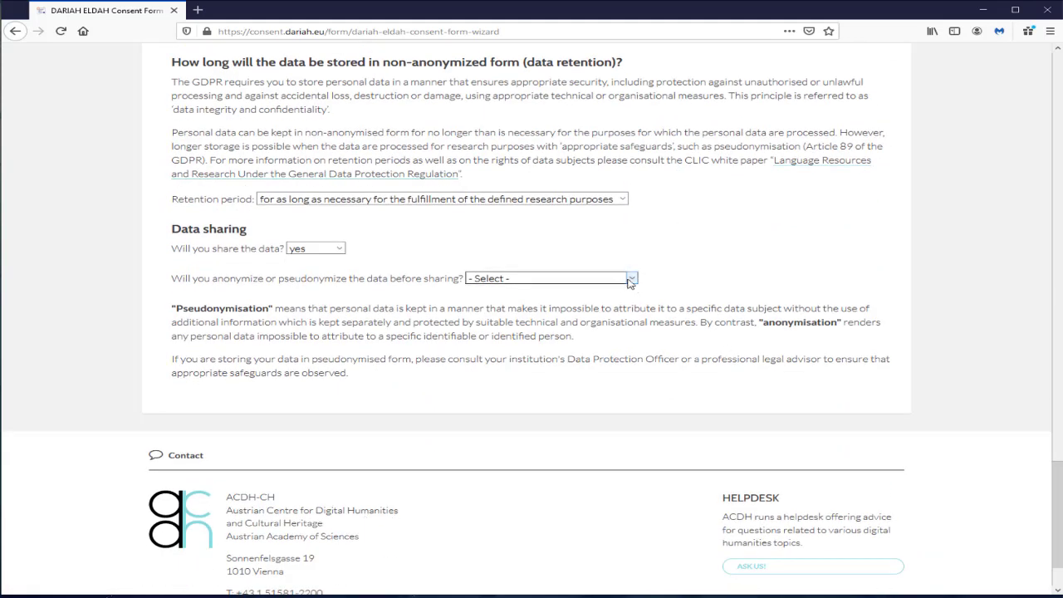
{"action": "left_click", "coordinate": [631, 281]}
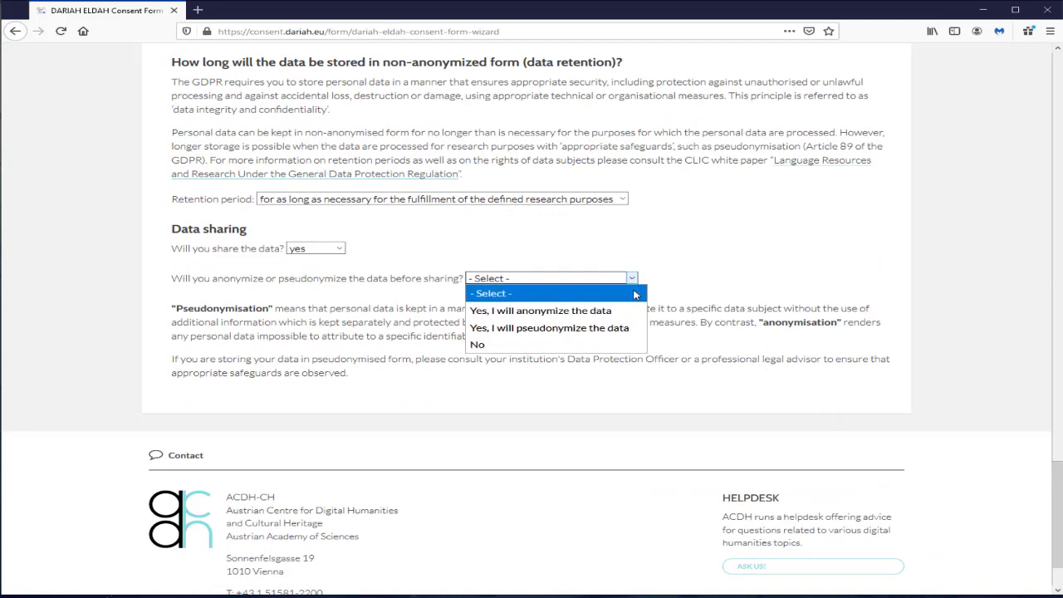
{"action": "left_click", "coordinate": [634, 311]}
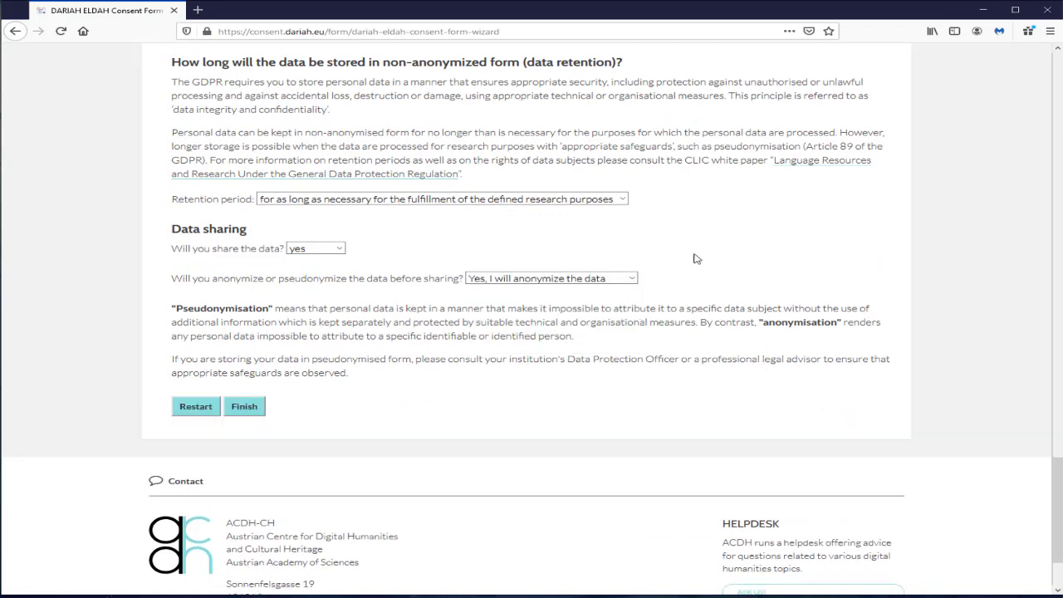
- Try the pseudonymization answer, and set anonymizing or pseudonymizing the data before sharing to No
{"action": "left_click", "coordinate": [632, 279]}
{"action": "left_click", "coordinate": [600, 332]}
{"action": "left_click", "coordinate": [633, 278]}
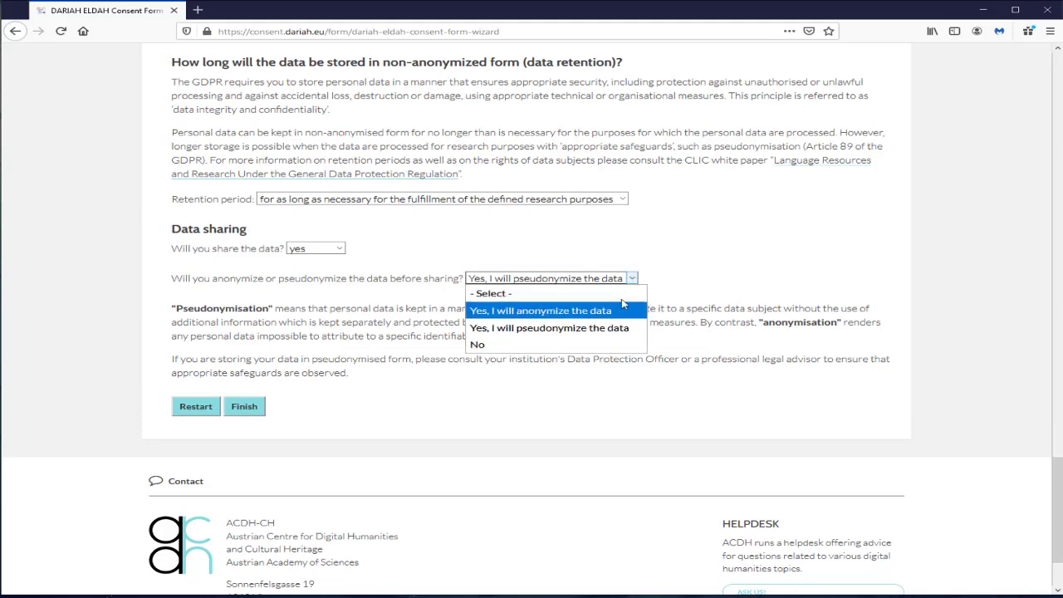
{"action": "left_click", "coordinate": [604, 345]}
{"action": "scroll", "coordinate": [550, 432], "scroll_direction": "down", "scroll_amount": 1}
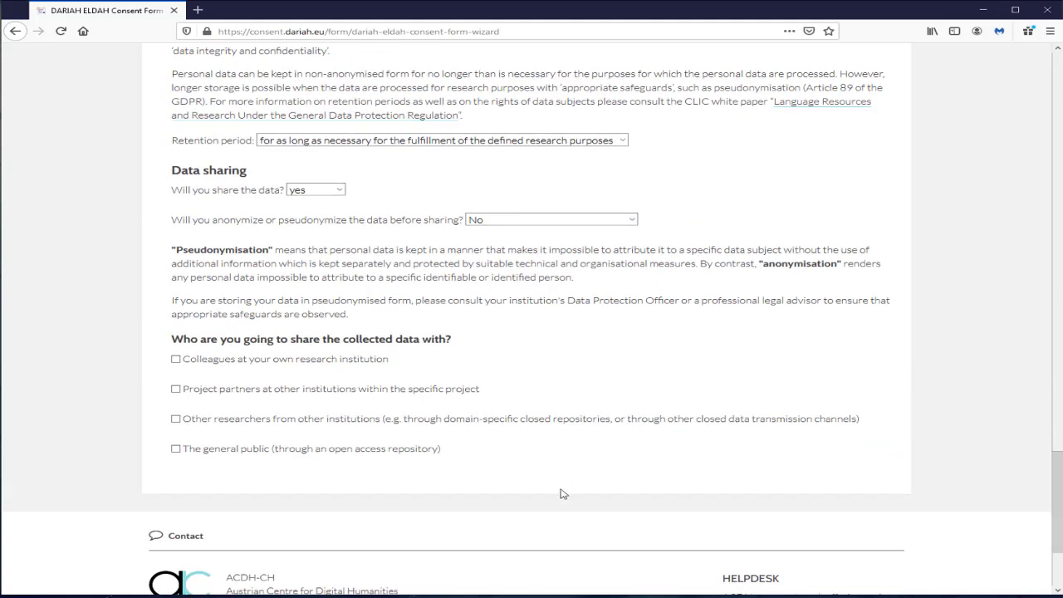
- Try sharing with the general public, clear that choice, and select colleagues at your own research institution as data recipients
{"action": "left_click", "coordinate": [176, 449]}
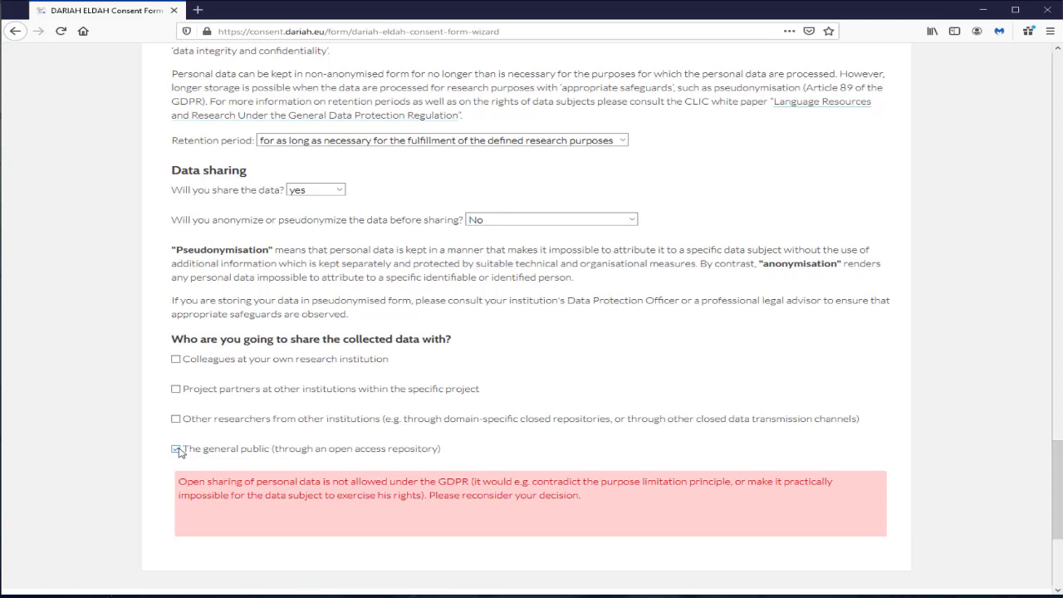
{"action": "left_click", "coordinate": [176, 449]}
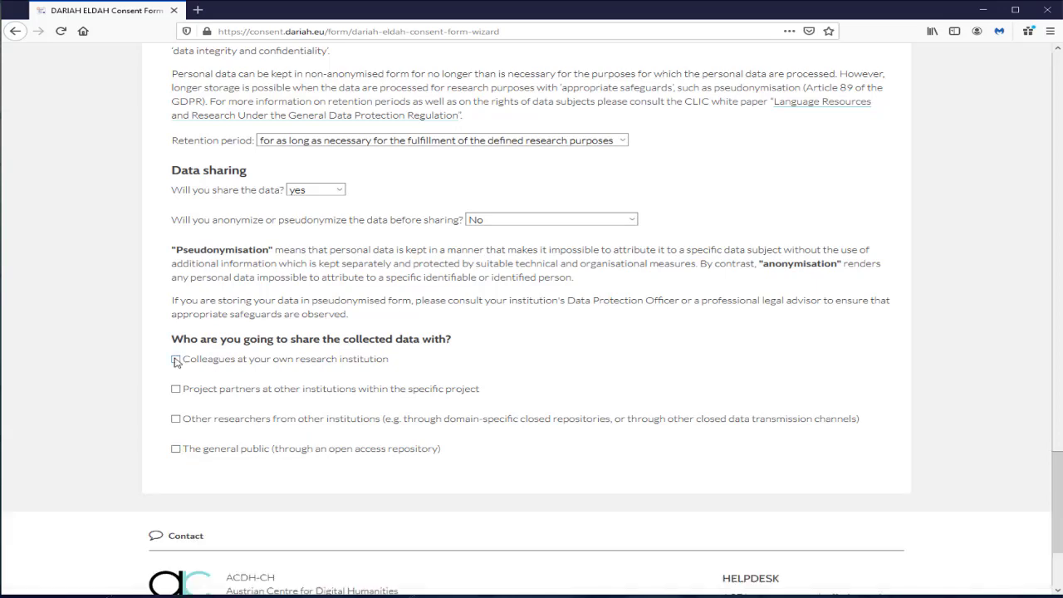
{"action": "key", "text": "ctrl+minus"}
{"action": "key", "text": "ctrl+minus"}
{"action": "left_click", "coordinate": [247, 349]}
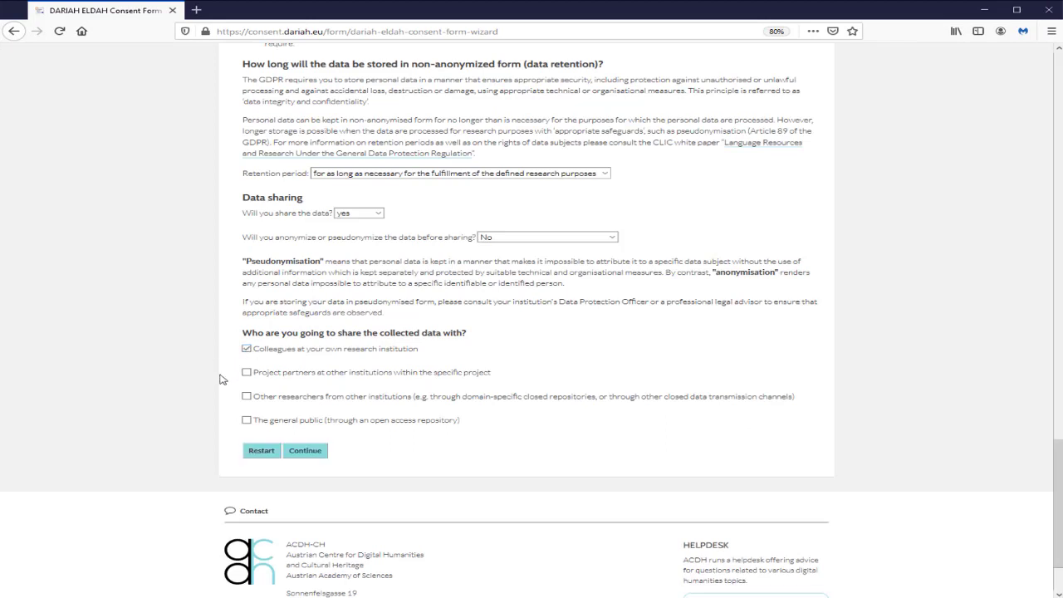
- Try adding project partners at other institutions, located in a different country, as data recipients and deselect them again
{"action": "left_click", "coordinate": [247, 372]}
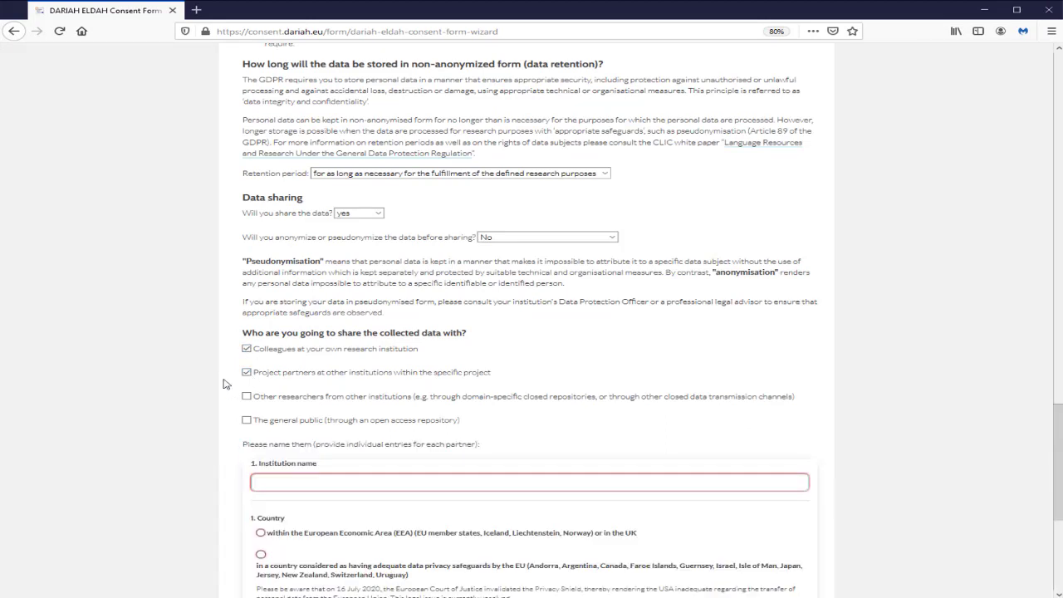
{"action": "scroll", "coordinate": [220, 407], "scroll_direction": "down", "scroll_amount": 5}
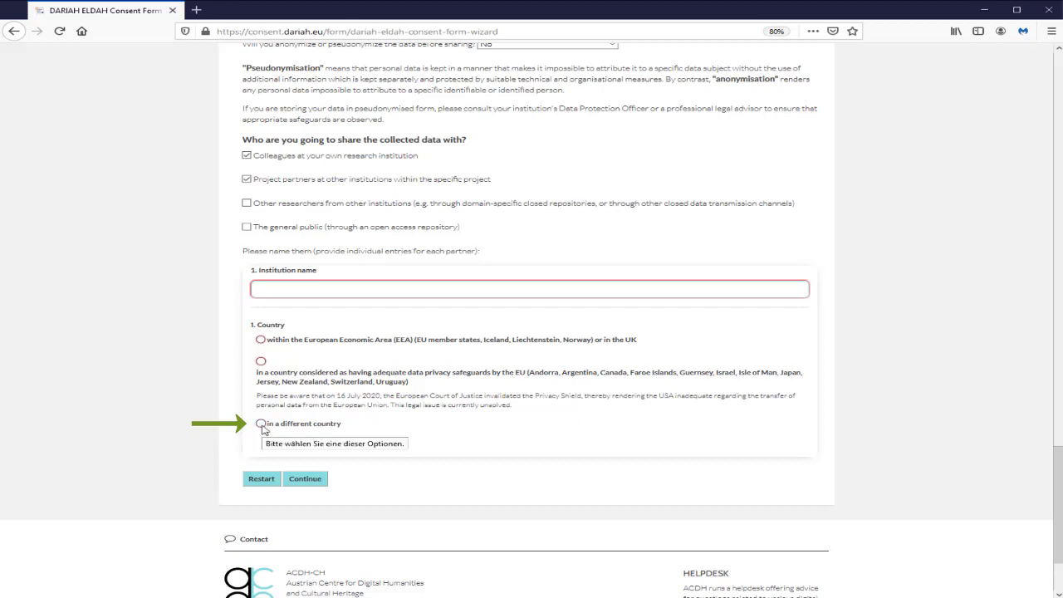
{"action": "left_click", "coordinate": [261, 424]}
{"action": "scroll", "coordinate": [210, 473], "scroll_direction": "down", "scroll_amount": 1}
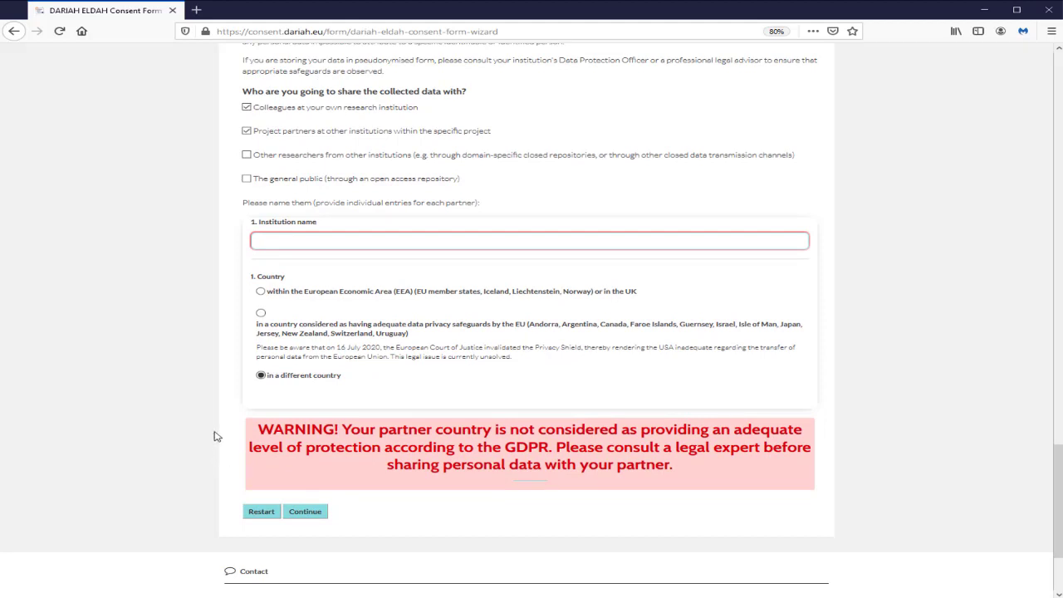
{"action": "left_click", "coordinate": [246, 130]}
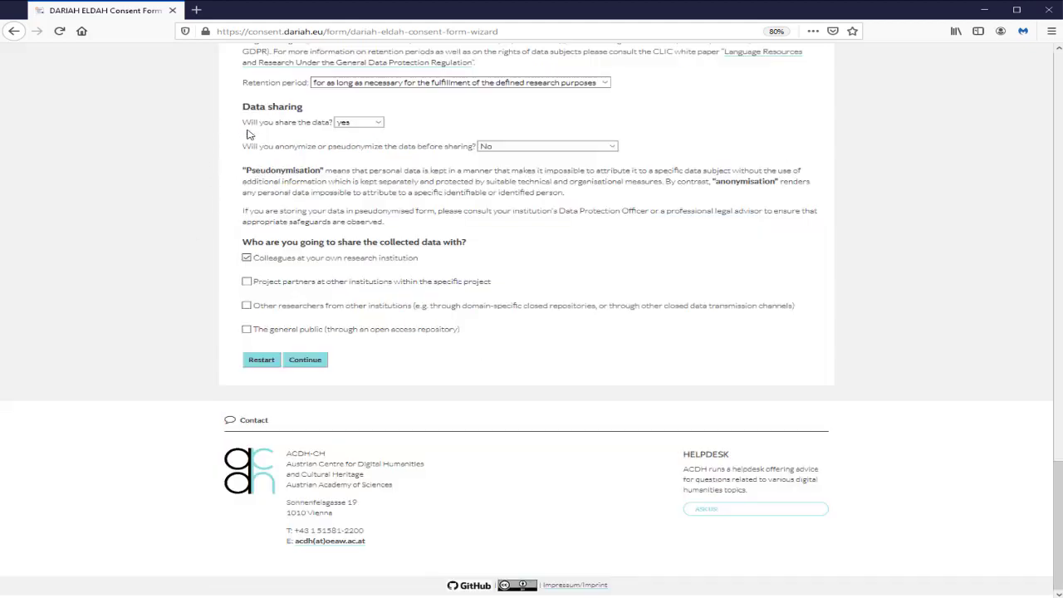
- Review and submit the completed questionnaire, and download the raw text of the generated consent form
{"action": "left_click", "coordinate": [304, 360]}
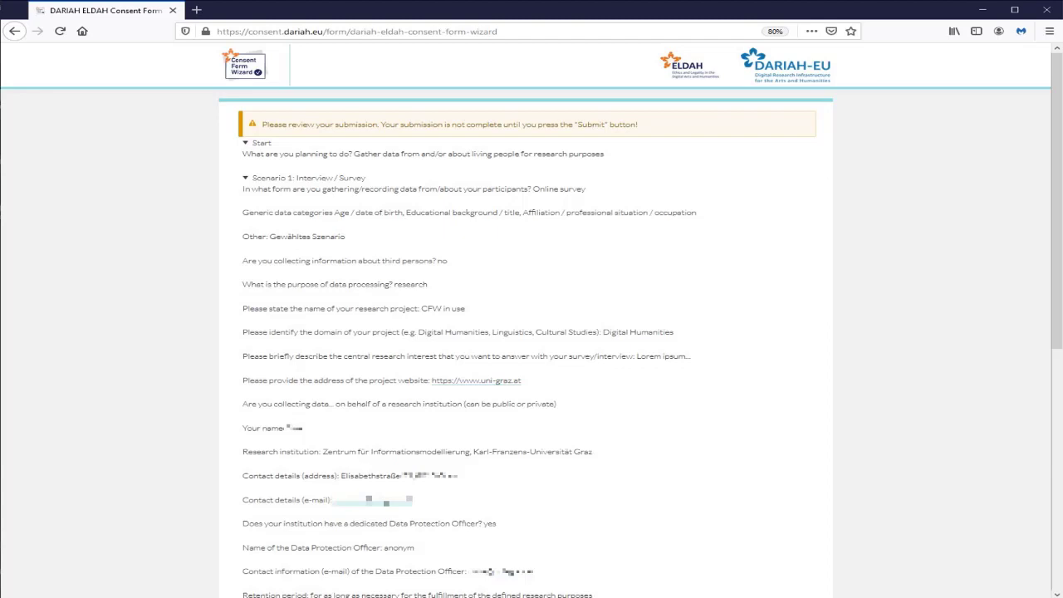
{"action": "scroll", "coordinate": [531, 332], "scroll_direction": "down", "scroll_amount": 5}
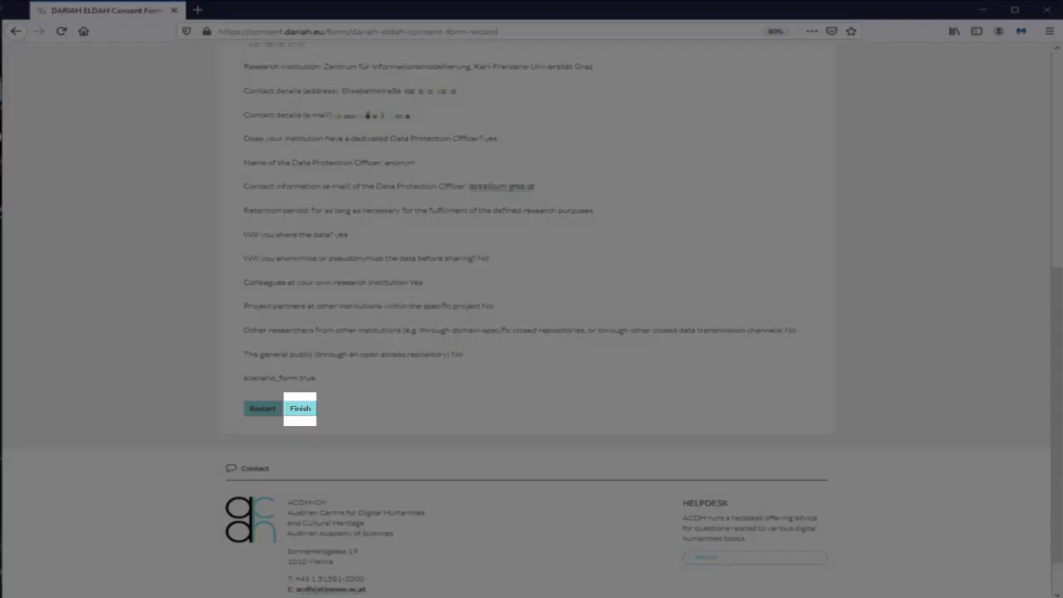
{"action": "left_click", "coordinate": [299, 408]}
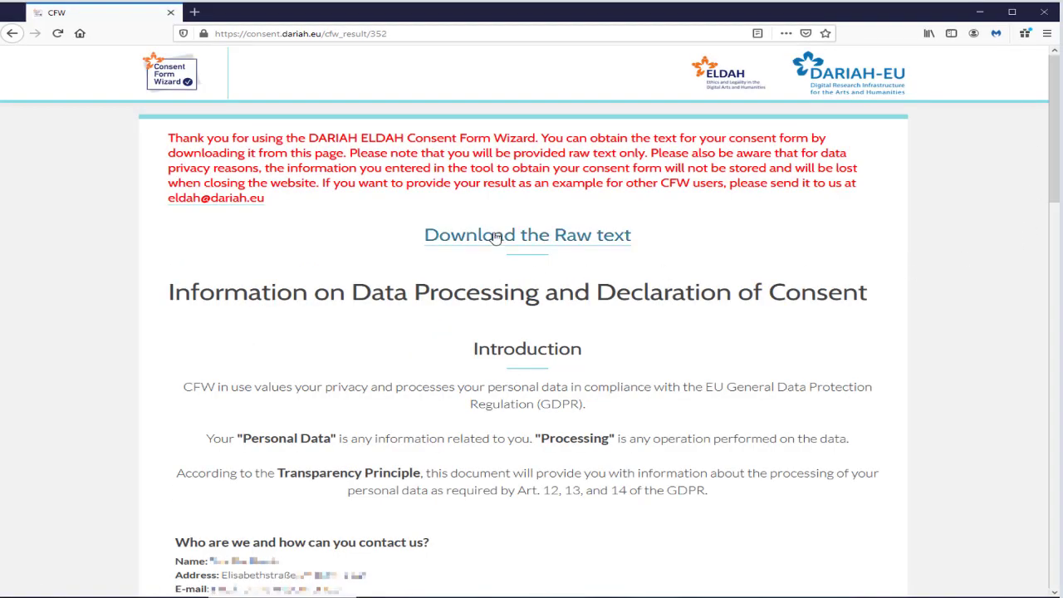
{"action": "left_click", "coordinate": [495, 237]}
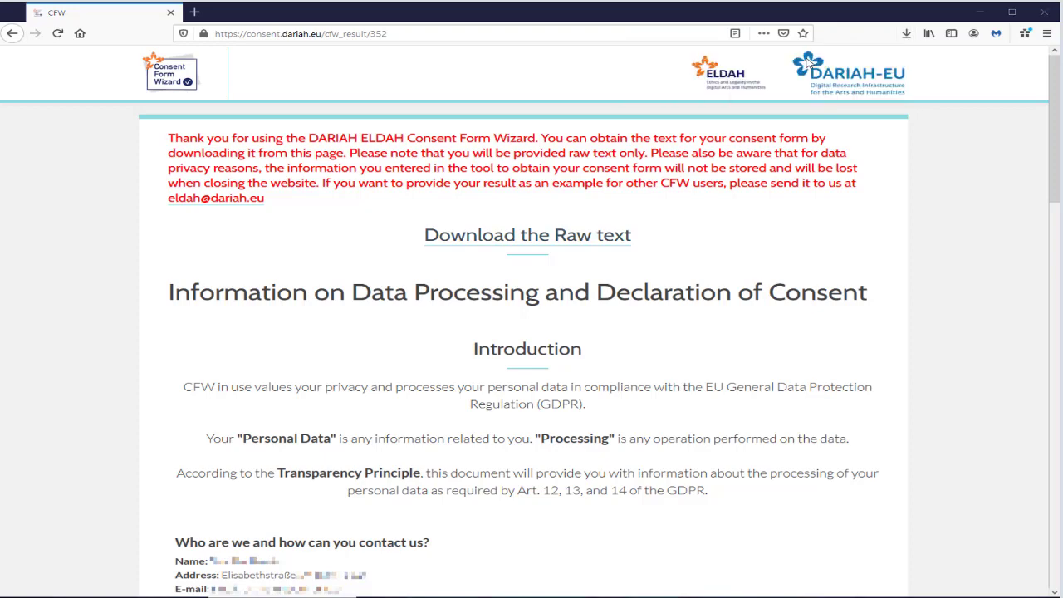